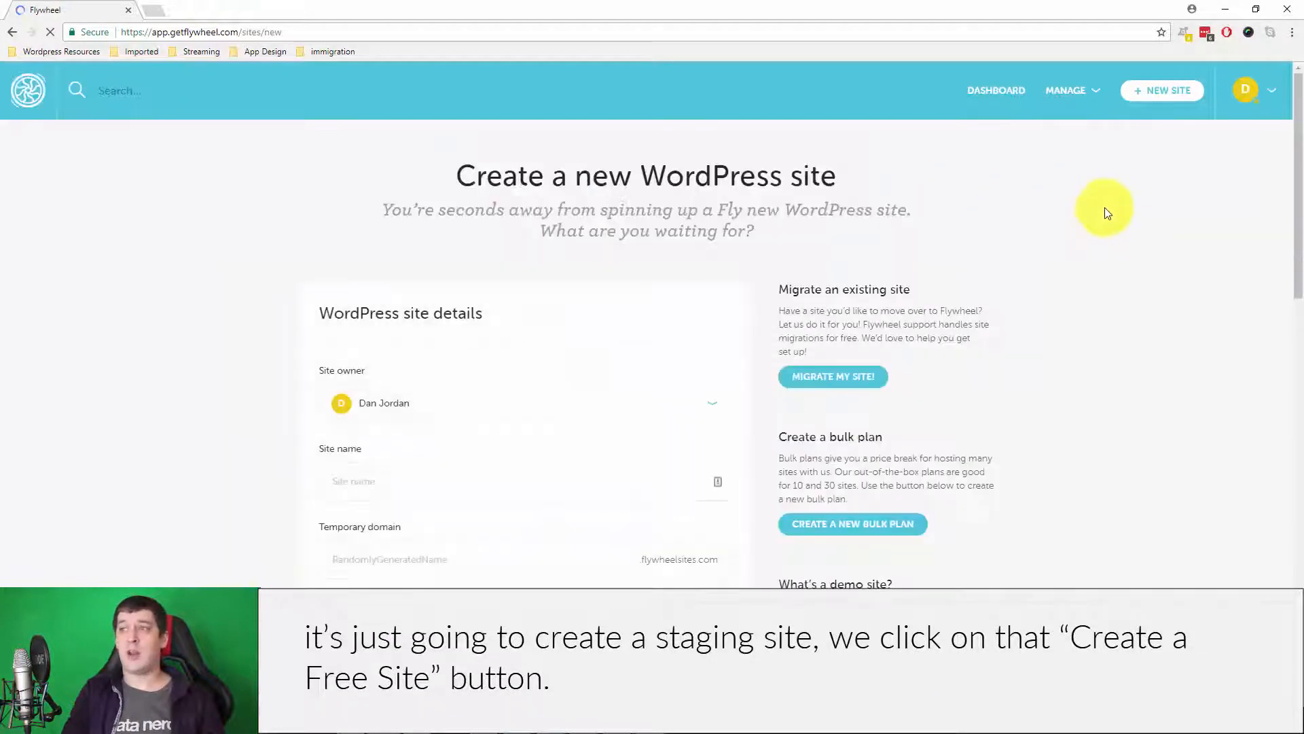
Name the new WordPress site "My FlyWheel Site" and set its temporary domain to my-first-website-with-fw.
{"action": "scroll", "coordinate": [573, 367], "scroll_direction": "down", "scroll_amount": 3}
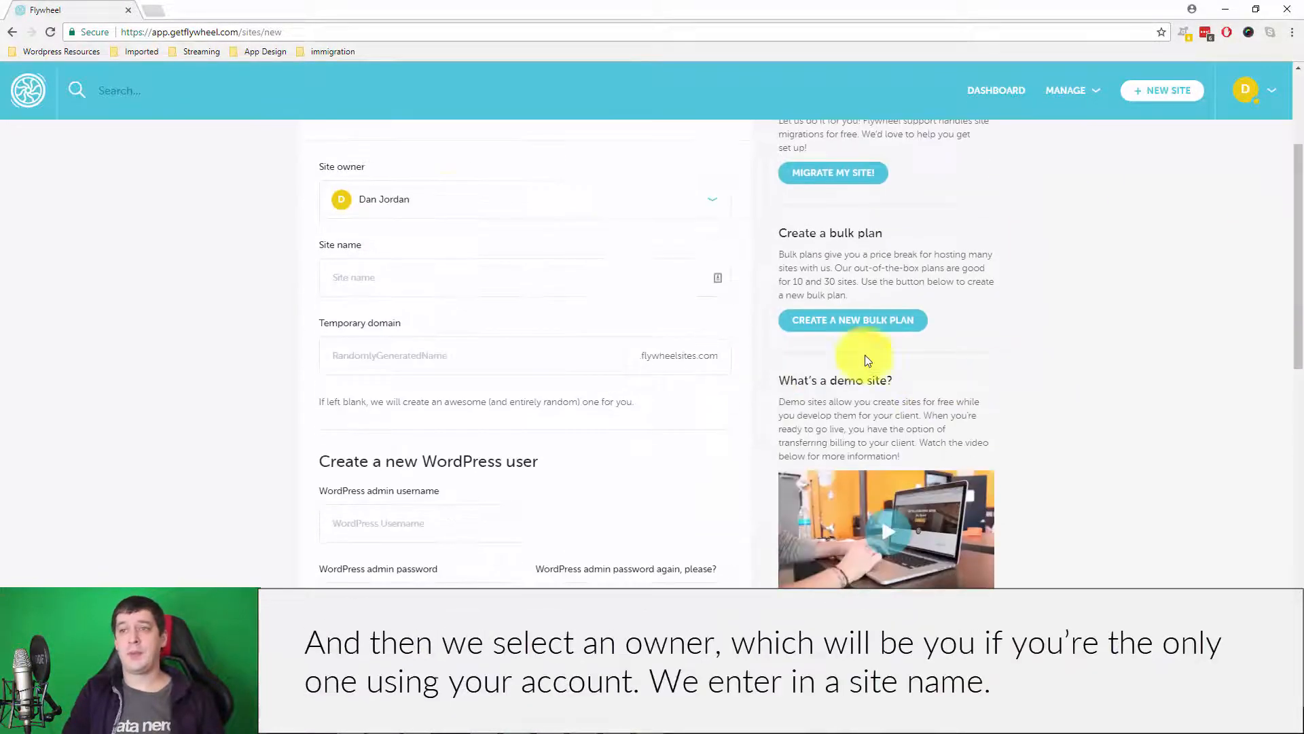
{"action": "left_click", "coordinate": [460, 197]}
{"action": "left_click", "coordinate": [207, 191]}
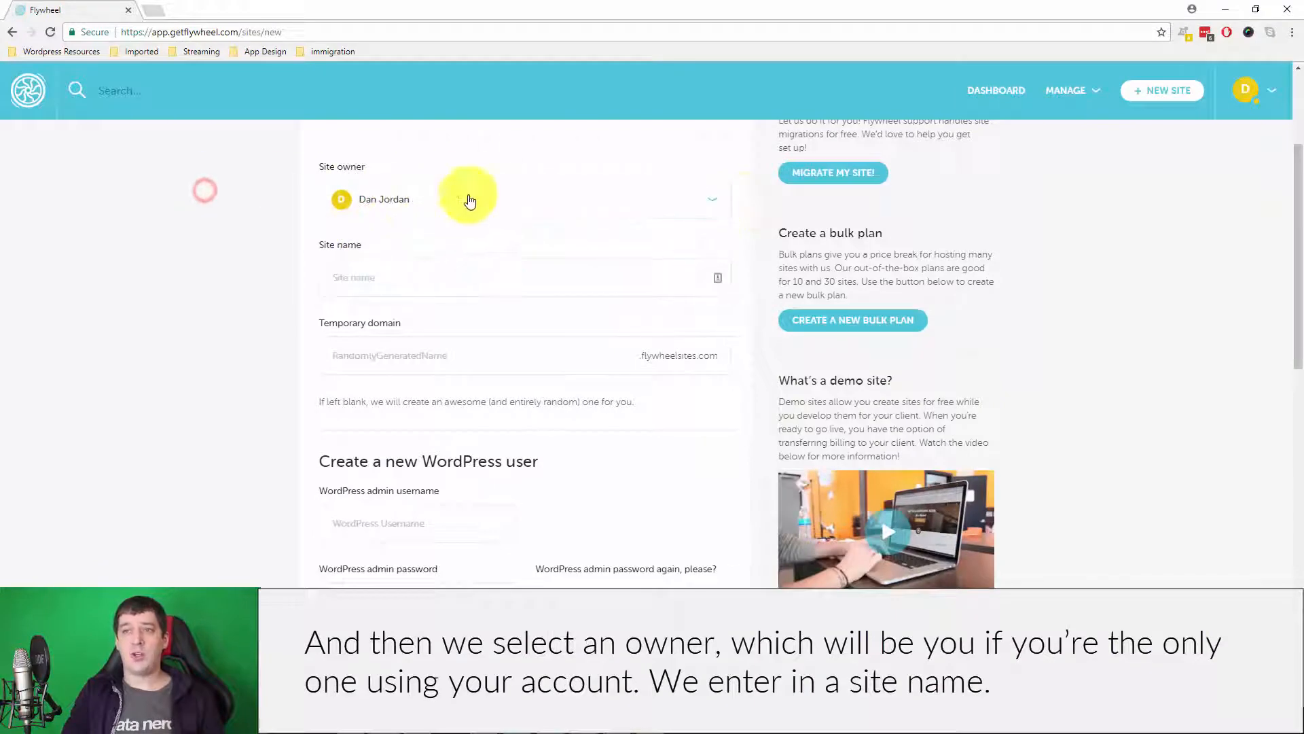
{"action": "left_click", "coordinate": [457, 276]}
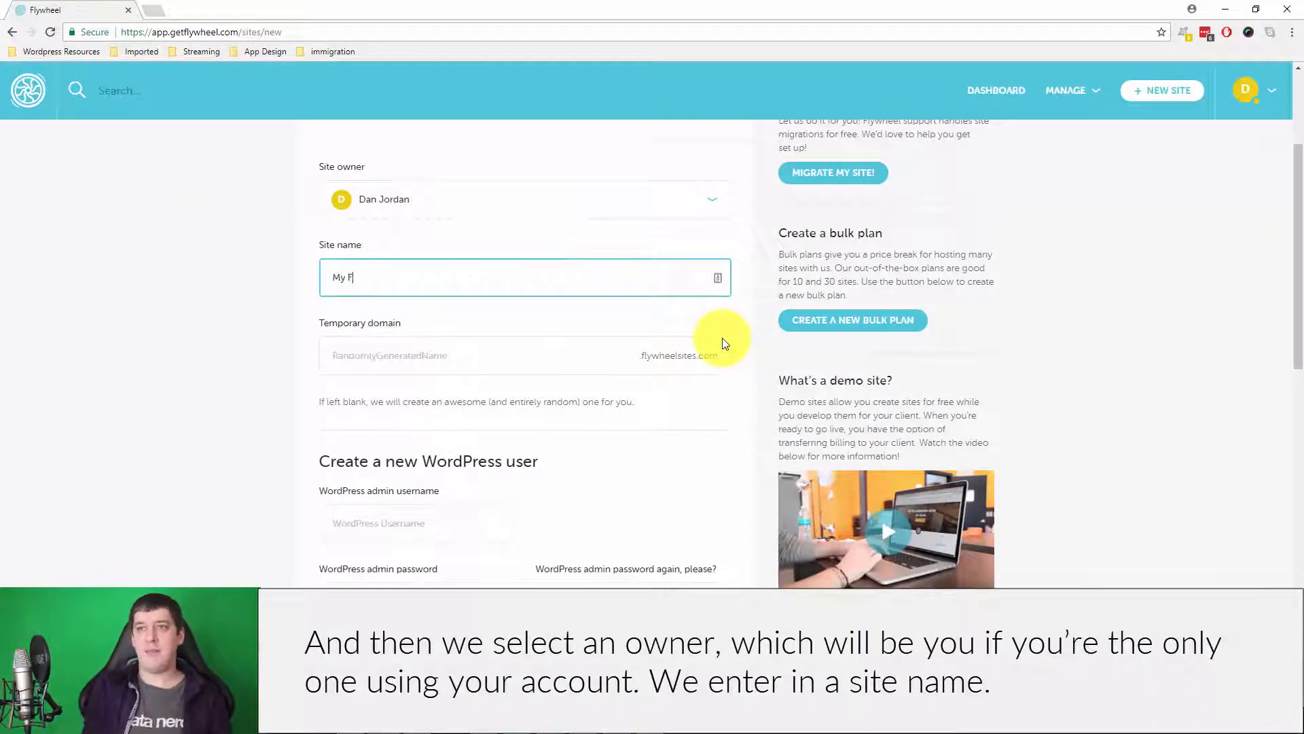
{"action": "type", "text": "My FlyWheel Site"}
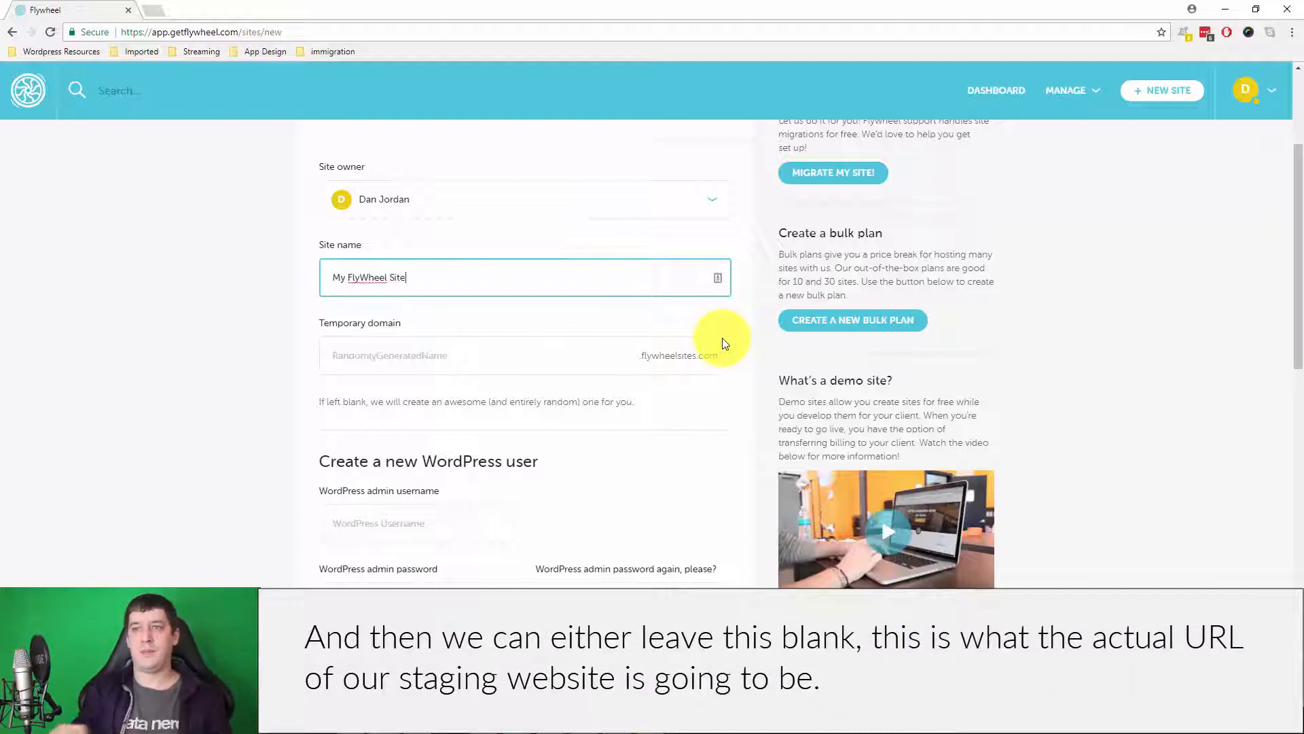
{"action": "left_click", "coordinate": [475, 352]}
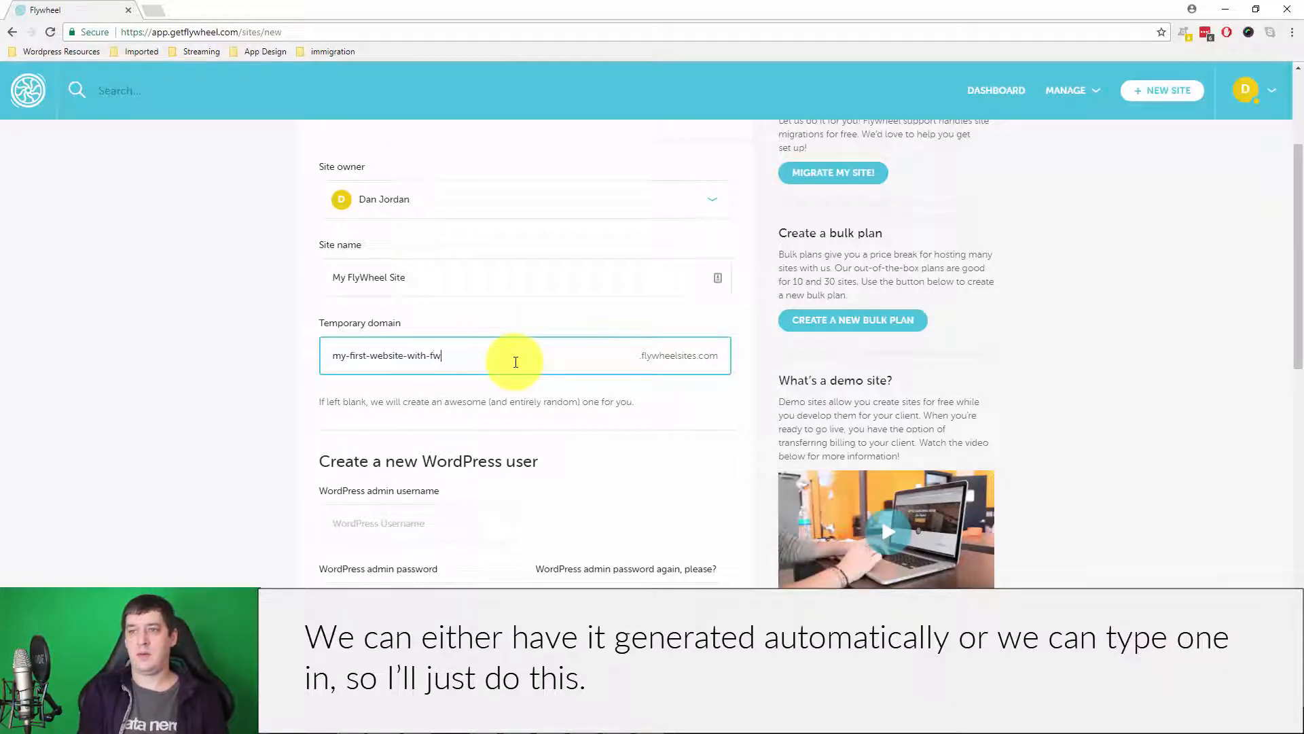
{"action": "left_click", "coordinate": [216, 386]}
Set the WordPress admin username to myfpadmin91jdj1jj3489.
{"action": "scroll", "coordinate": [224, 385], "scroll_direction": "down", "scroll_amount": 3}
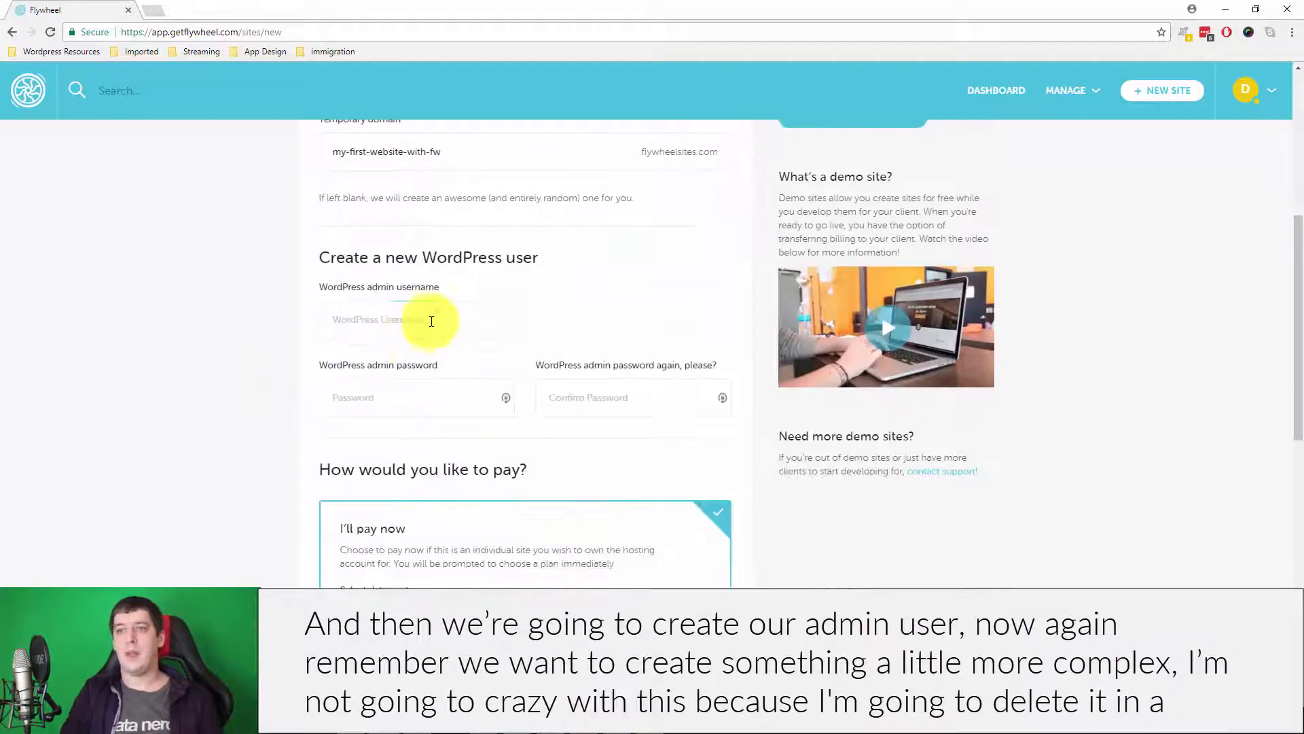
{"action": "left_click", "coordinate": [432, 318]}
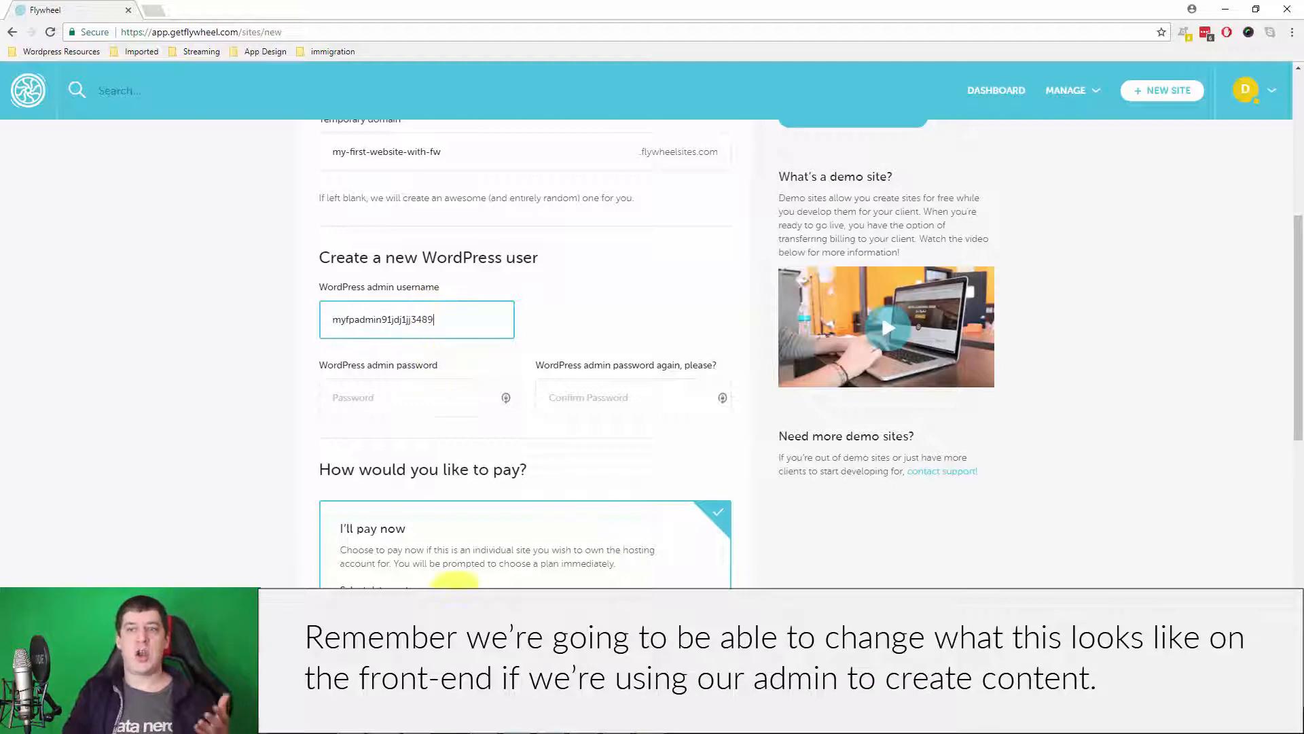
{"action": "left_click", "coordinate": [406, 532]}
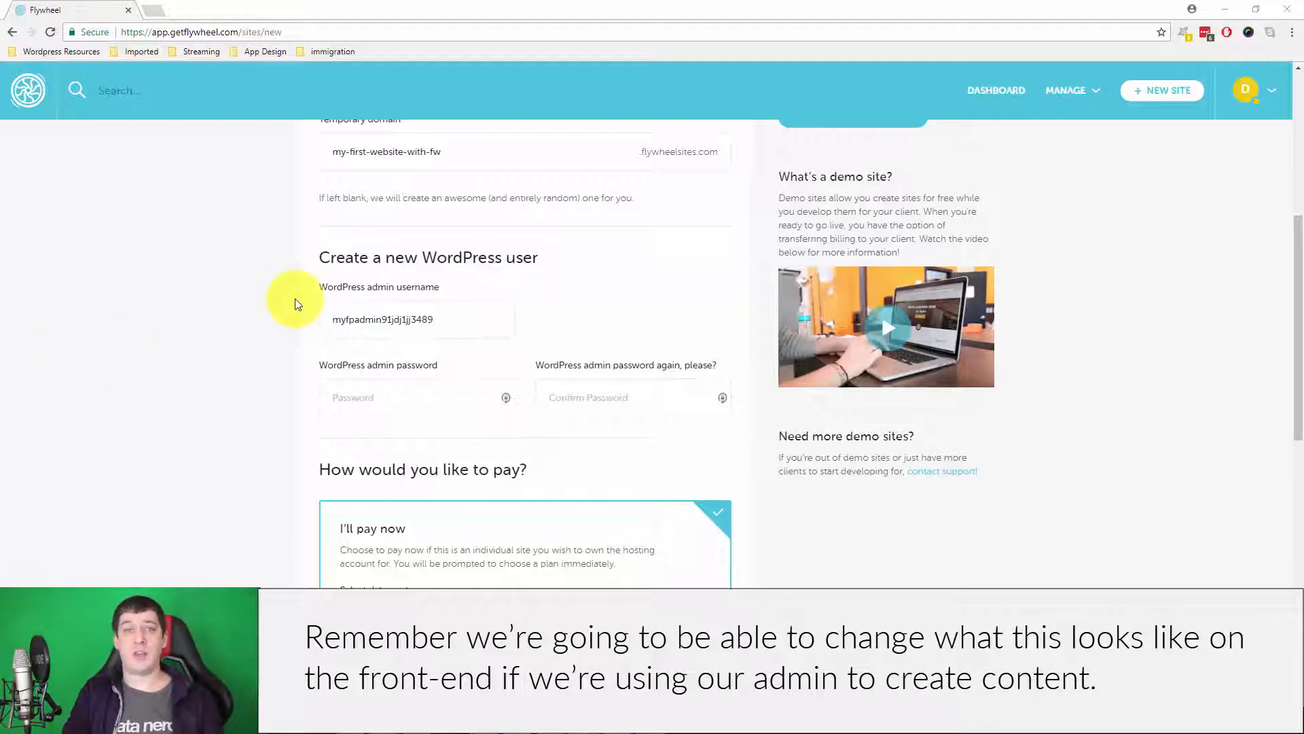
{"action": "left_click_drag", "start_coordinate": [451, 316], "coordinate": [227, 308]}
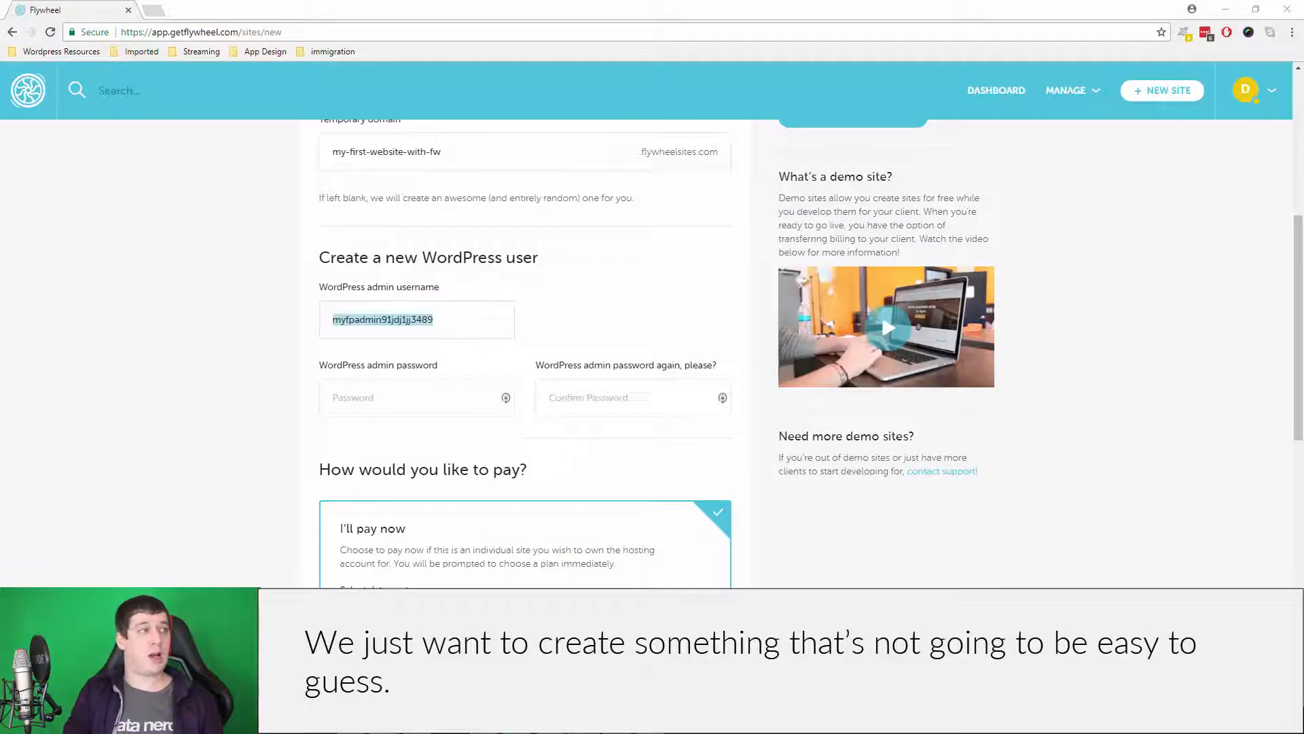
Enter the generated WordPress admin password and repeat it in the confirmation field.
{"action": "left_click", "coordinate": [402, 399]}
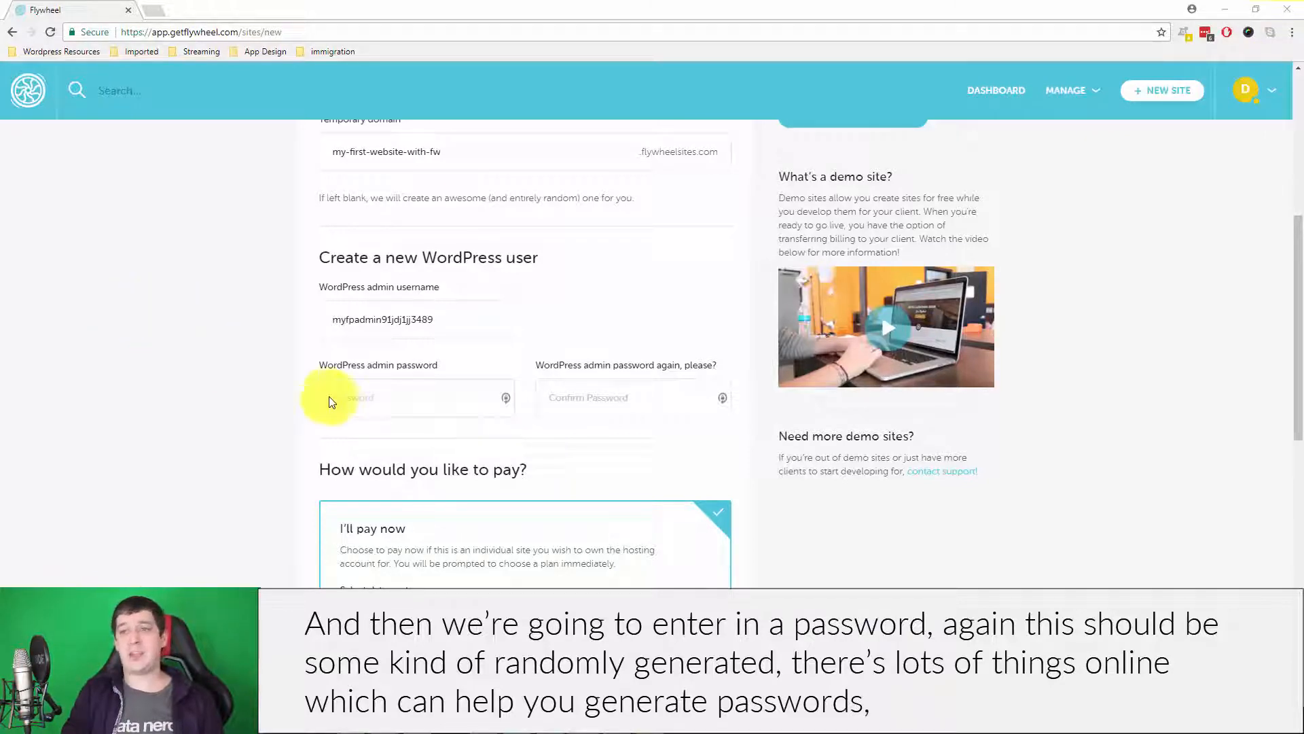
{"action": "left_click", "coordinate": [369, 397]}
{"action": "key", "text": "ctrl+v"}
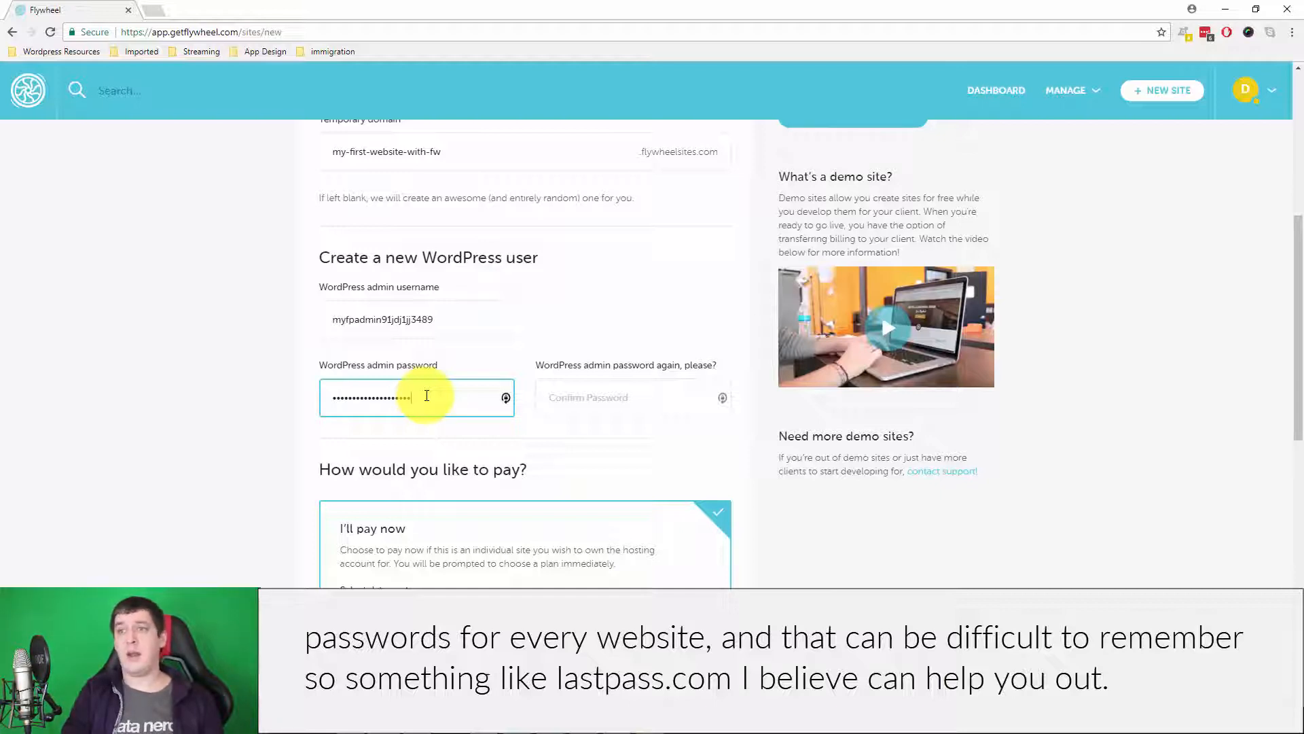
{"action": "left_click", "coordinate": [589, 401]}
{"action": "key", "text": "ctrl+v"}
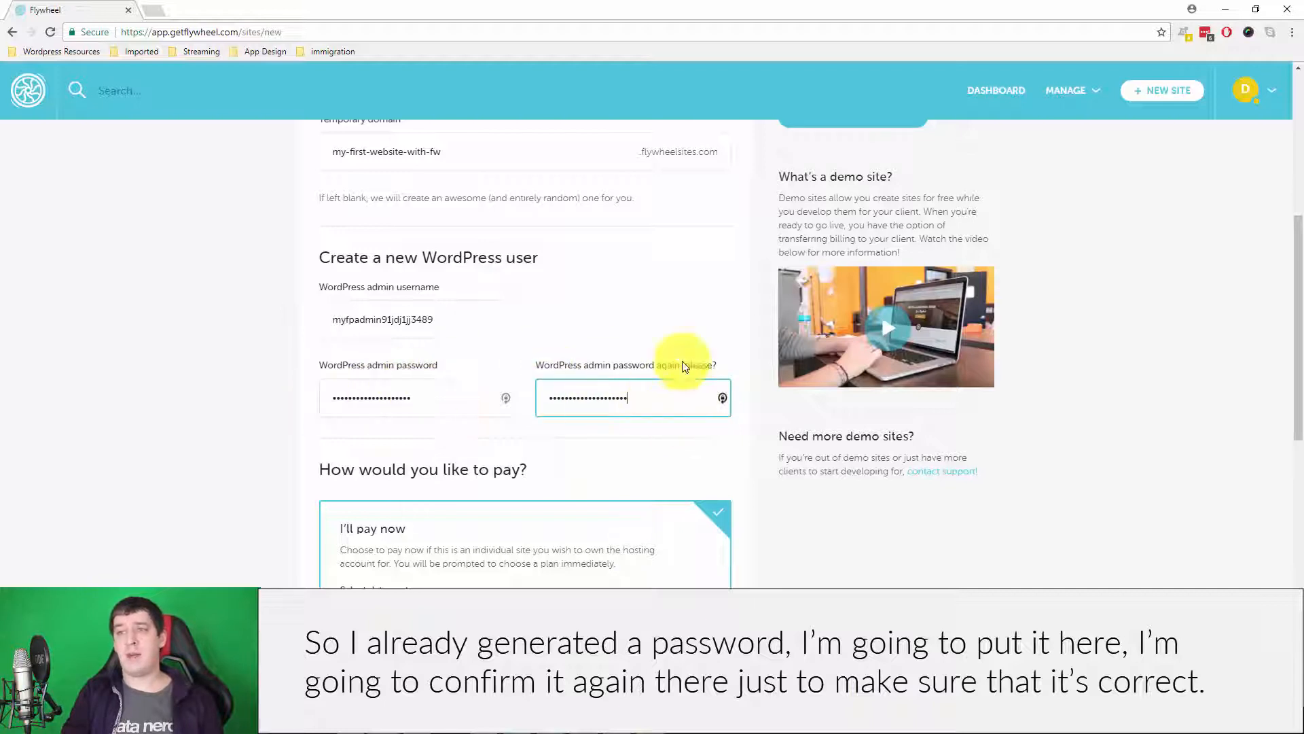
{"action": "left_click", "coordinate": [911, 554]}
Choose "My client will pay later" as the payment option for the new site.
{"action": "scroll", "coordinate": [951, 537], "scroll_direction": "down", "scroll_amount": 3}
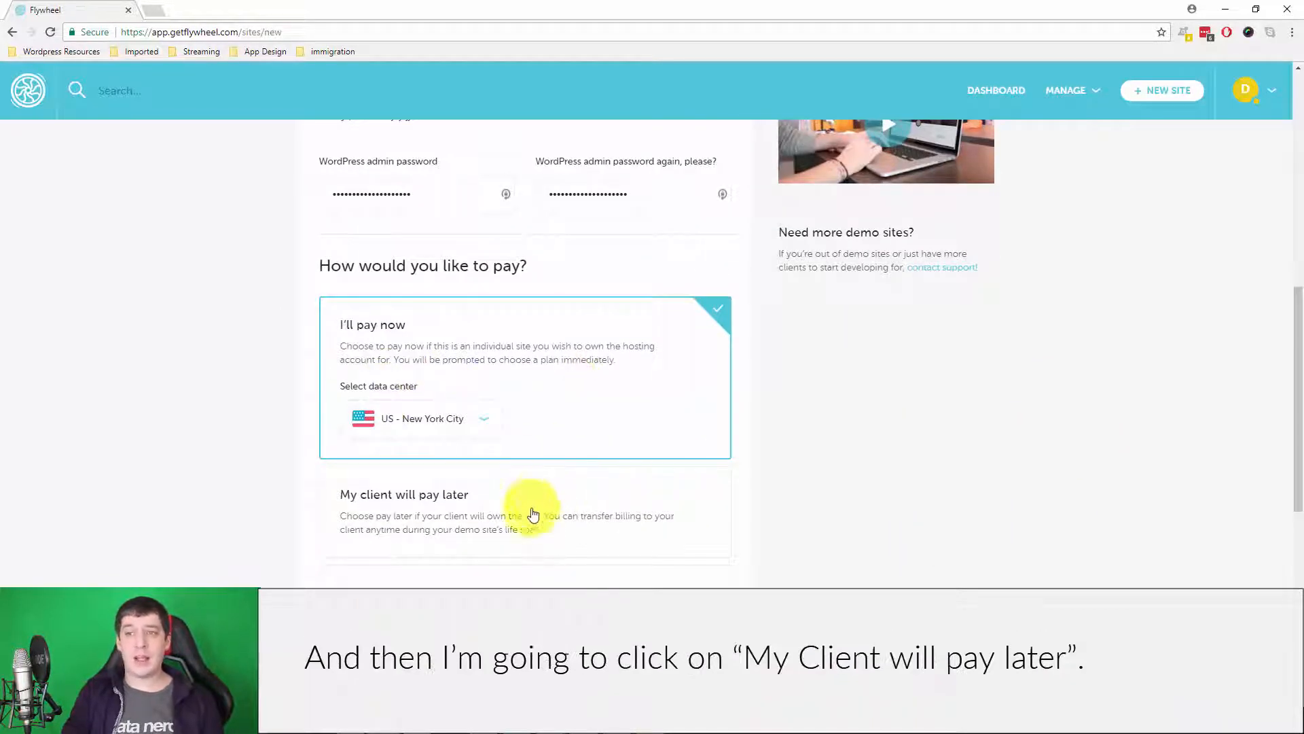
{"action": "scroll", "coordinate": [530, 469], "scroll_direction": "down", "scroll_amount": 3}
{"action": "left_click", "coordinate": [556, 307]}
{"action": "scroll", "coordinate": [883, 434], "scroll_direction": "up", "scroll_amount": 2}
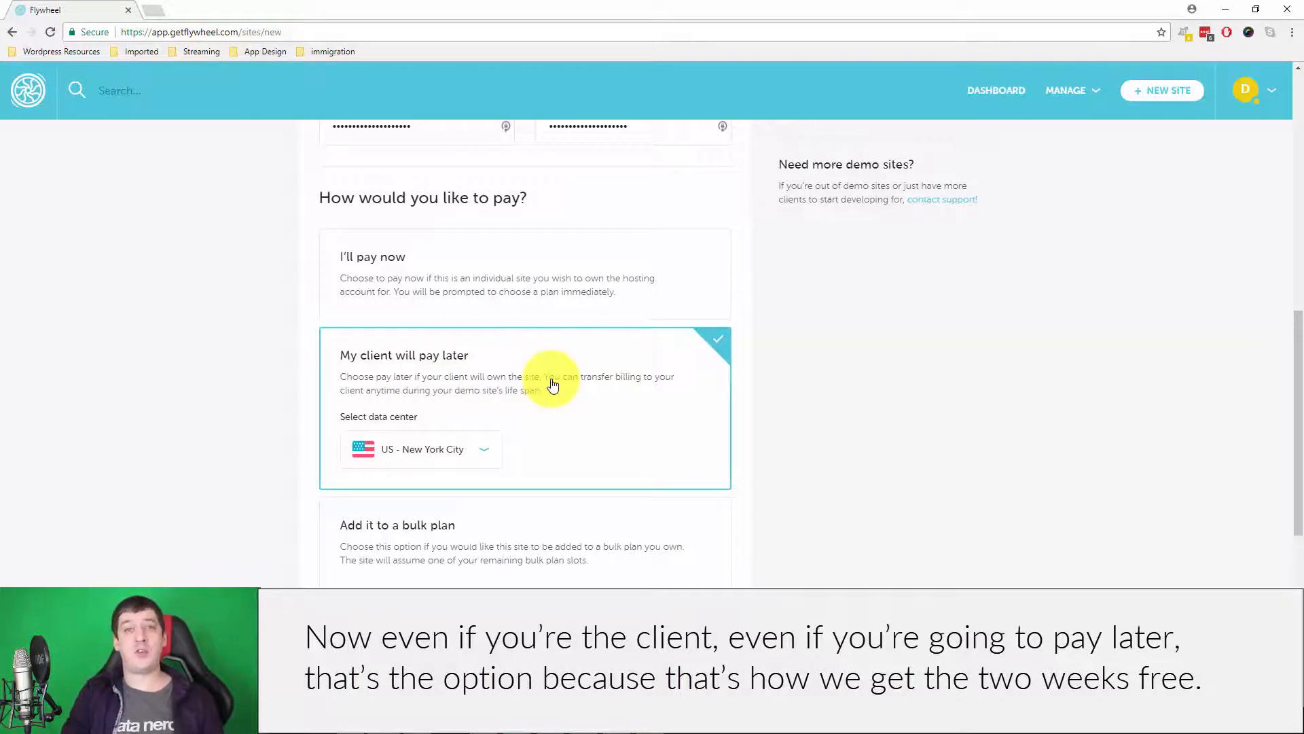
Set the data center for the client-pays-later option to Europe - London.
{"action": "left_click", "coordinate": [461, 448]}
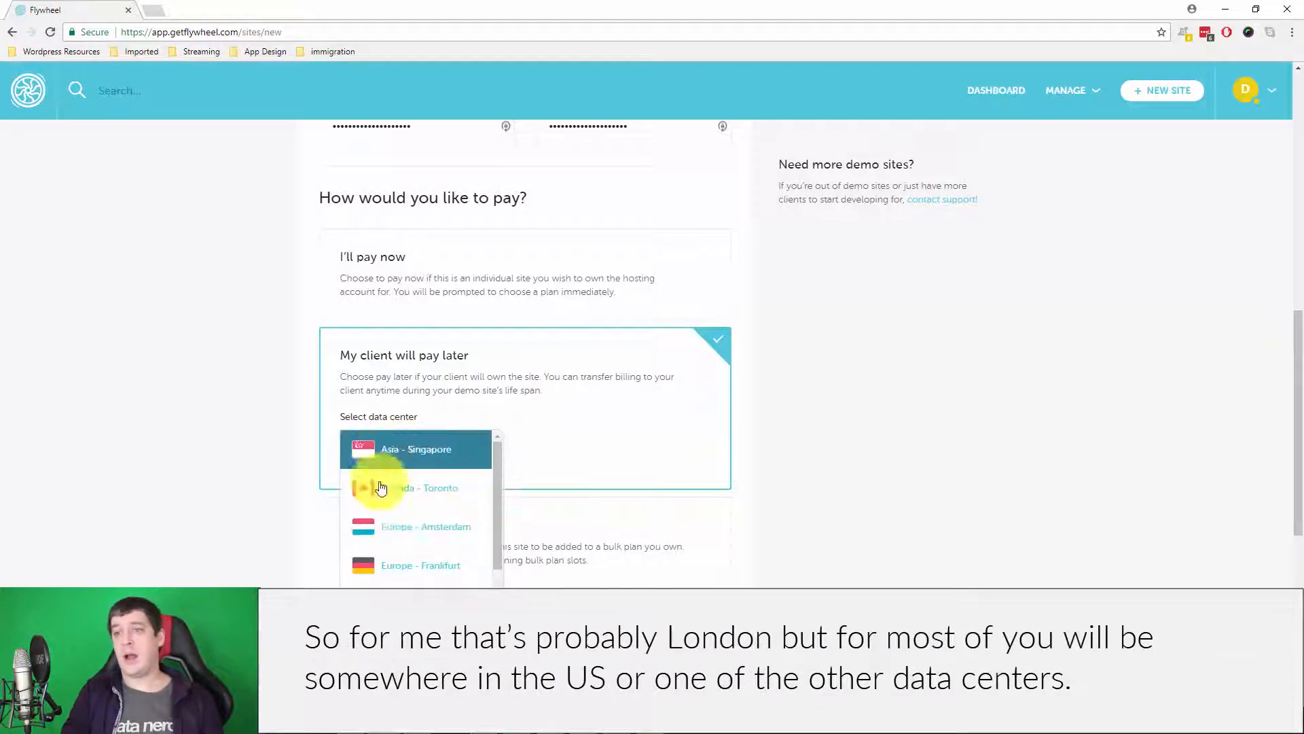
{"action": "scroll", "coordinate": [495, 503], "scroll_direction": "down", "scroll_amount": 3}
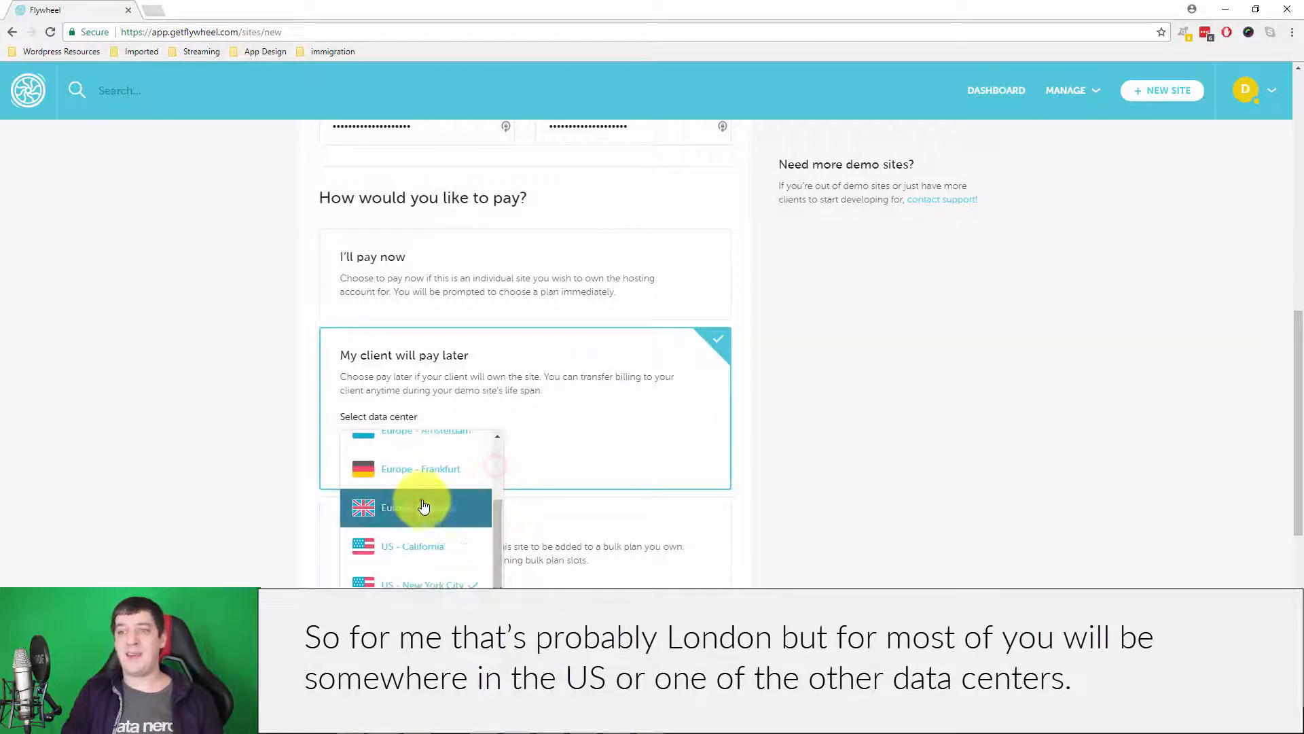
{"action": "left_click", "coordinate": [431, 503]}
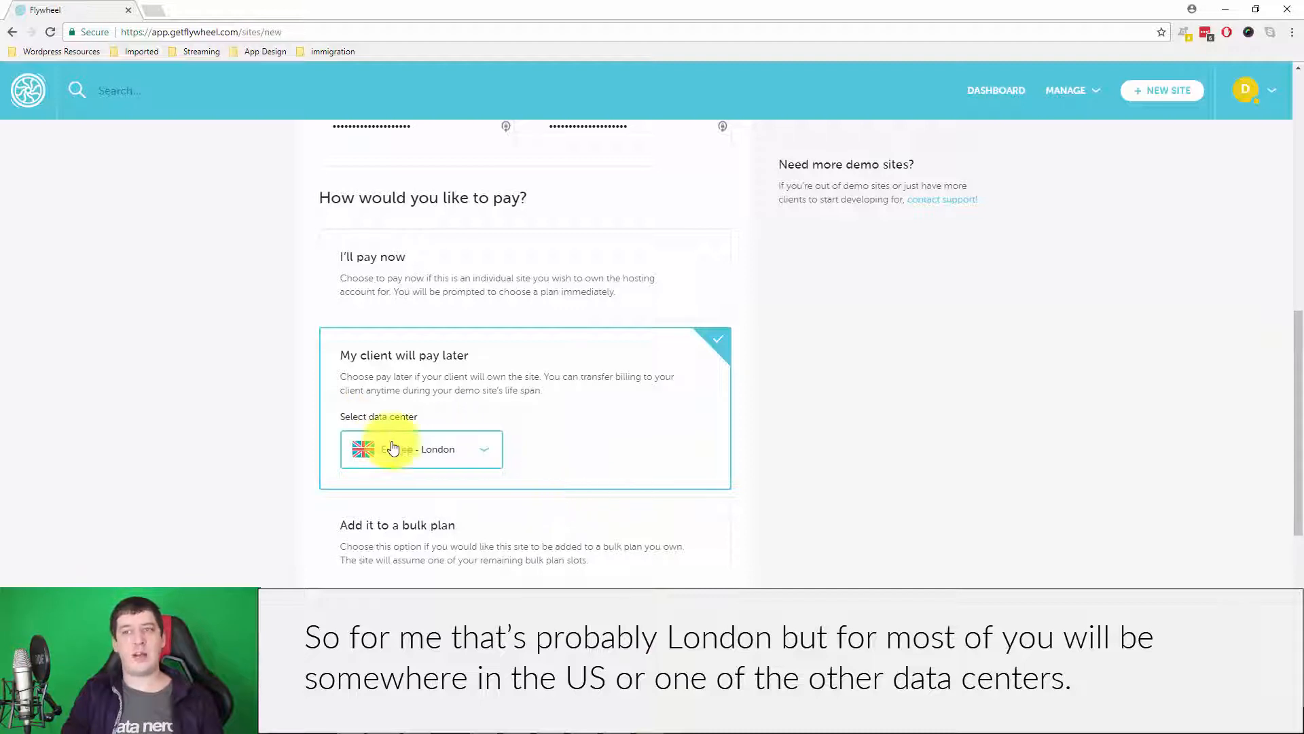
{"action": "left_click", "coordinate": [842, 461]}
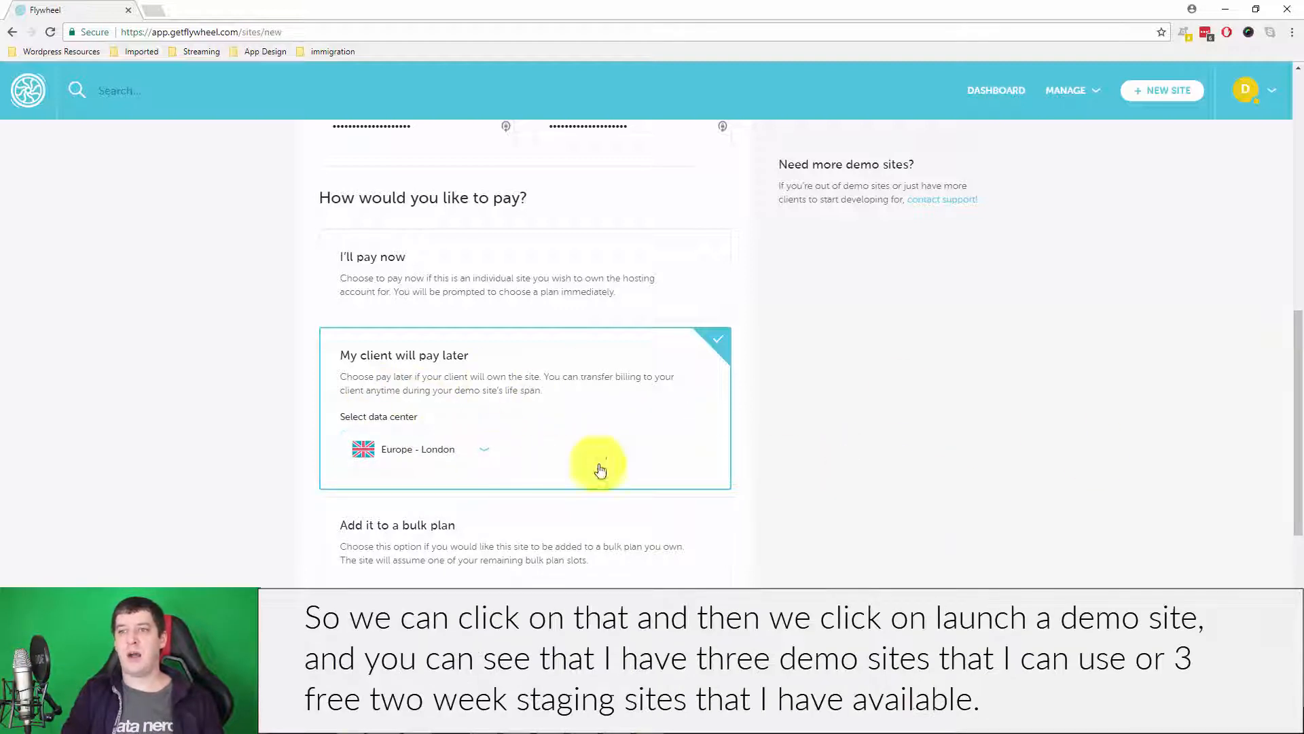
Launch the demo site and decline saving its login to LastPass.
{"action": "scroll", "coordinate": [686, 476], "scroll_direction": "down", "scroll_amount": 2}
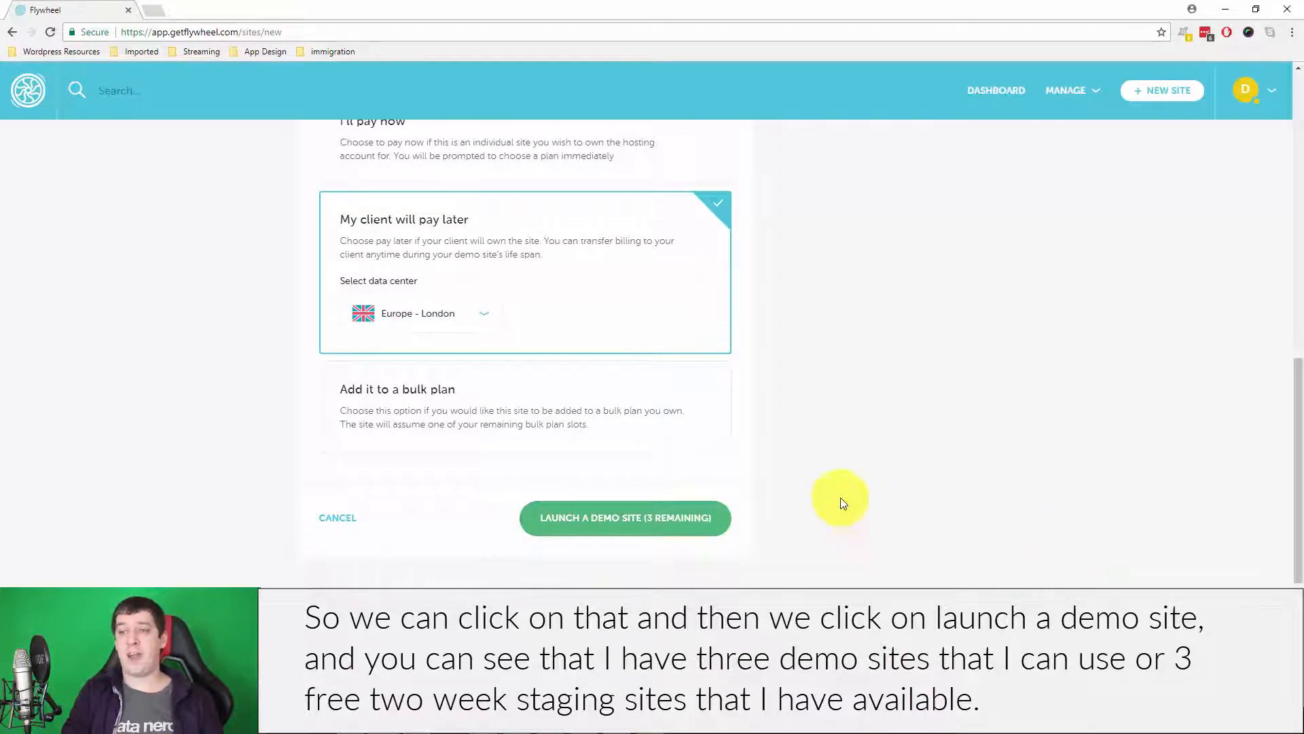
{"action": "left_click", "coordinate": [619, 518]}
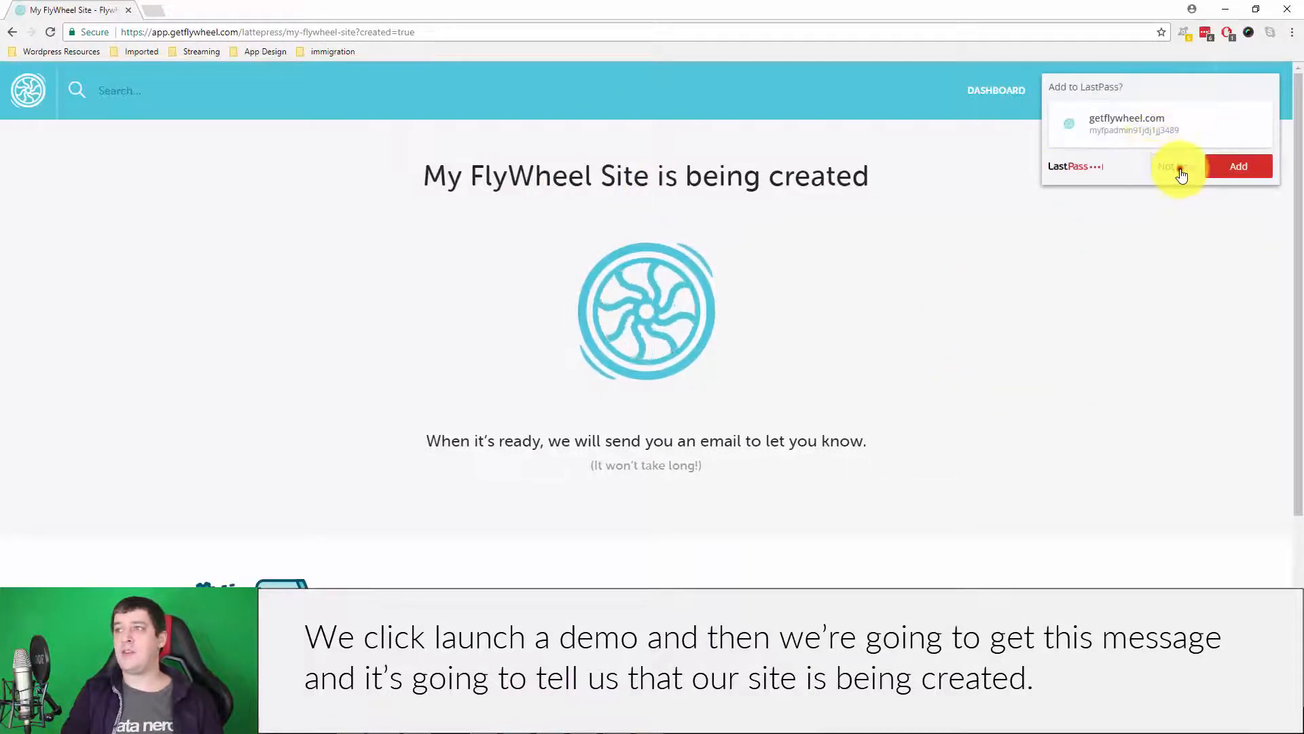
{"action": "left_click", "coordinate": [1179, 168]}
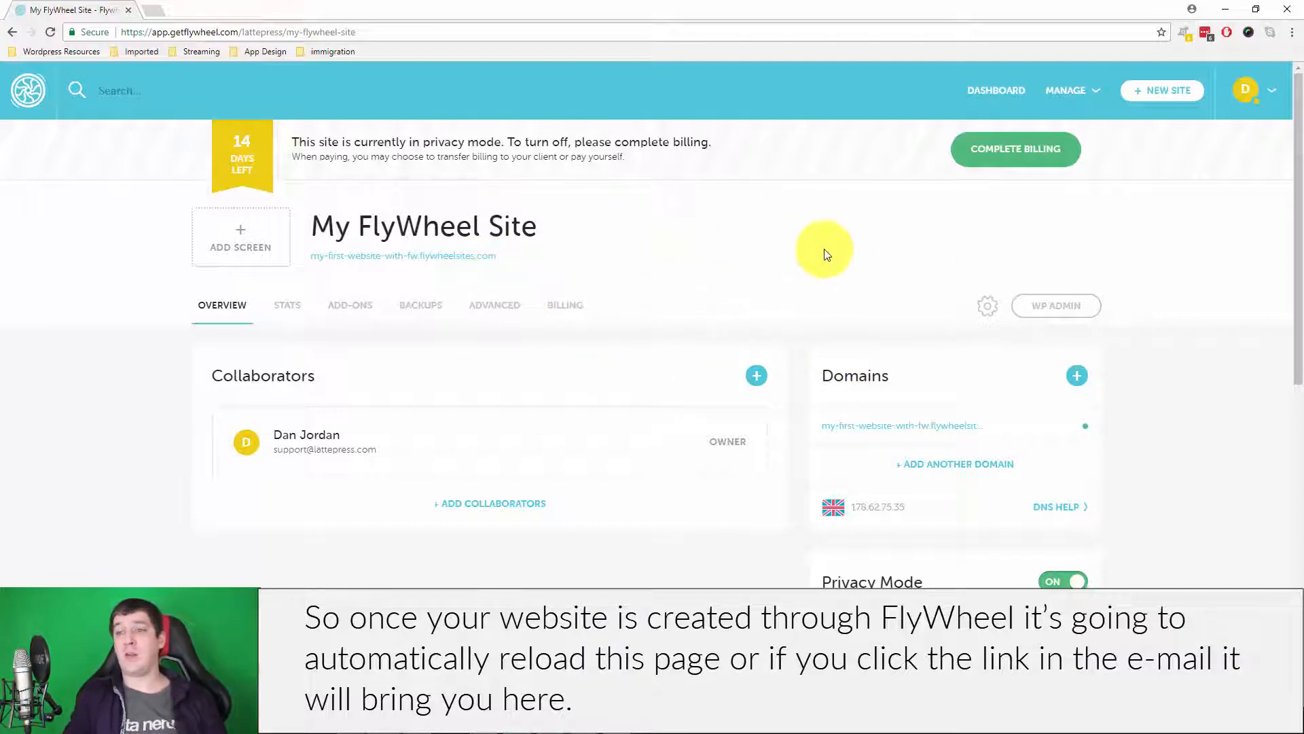
{"action": "scroll", "coordinate": [827, 254], "scroll_direction": "down", "scroll_amount": 3}
{"action": "scroll", "coordinate": [785, 268], "scroll_direction": "up", "scroll_amount": 3}
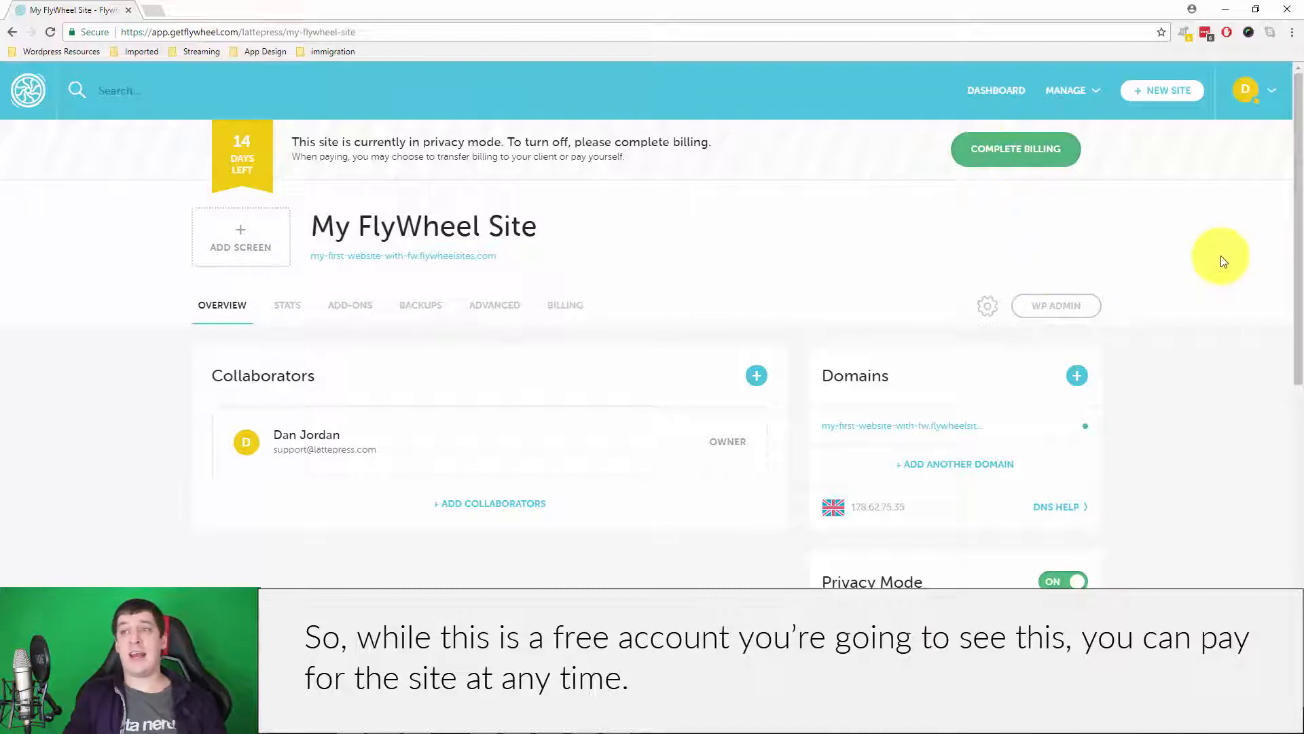
{"action": "scroll", "coordinate": [1222, 262], "scroll_direction": "down", "scroll_amount": 3}
{"action": "scroll", "coordinate": [1223, 262], "scroll_direction": "up", "scroll_amount": 3}
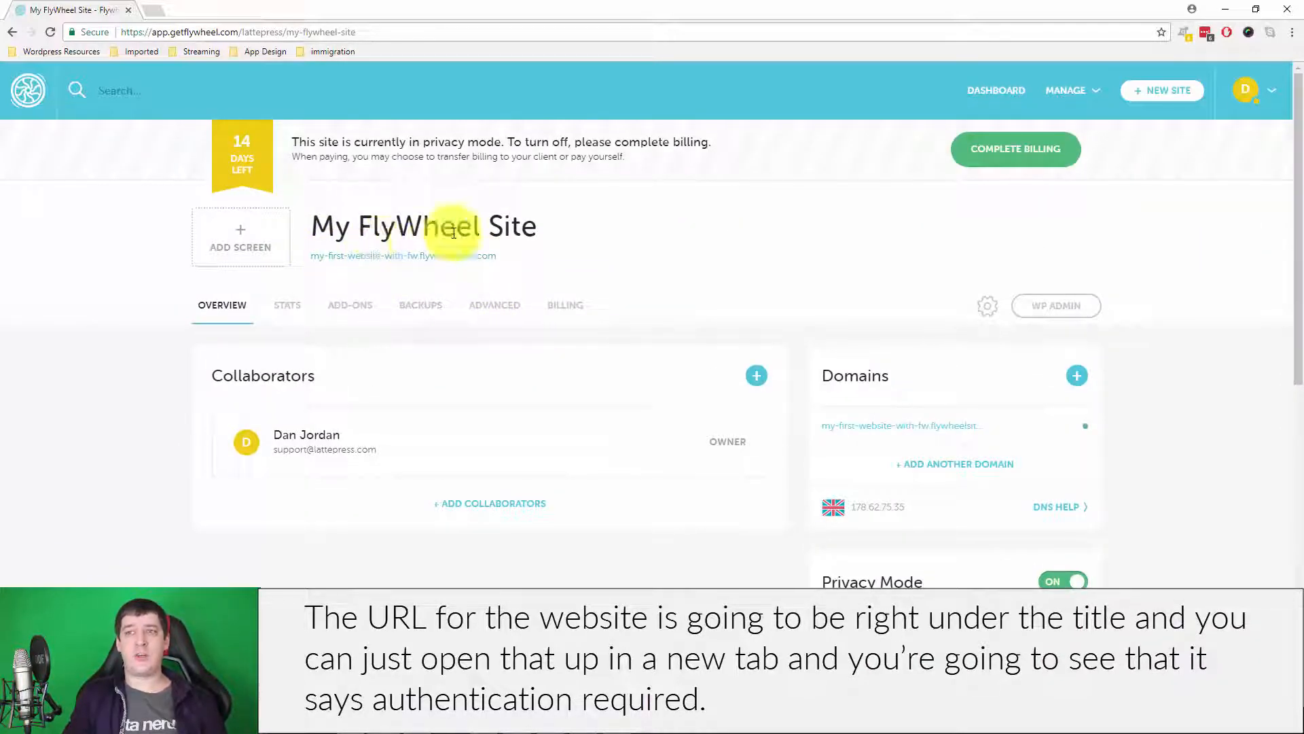
Open the site's temporary URL in a new browser tab and enter the username flywheel for its authentication.
{"action": "right_click", "coordinate": [362, 261]}
{"action": "left_click", "coordinate": [375, 262]}
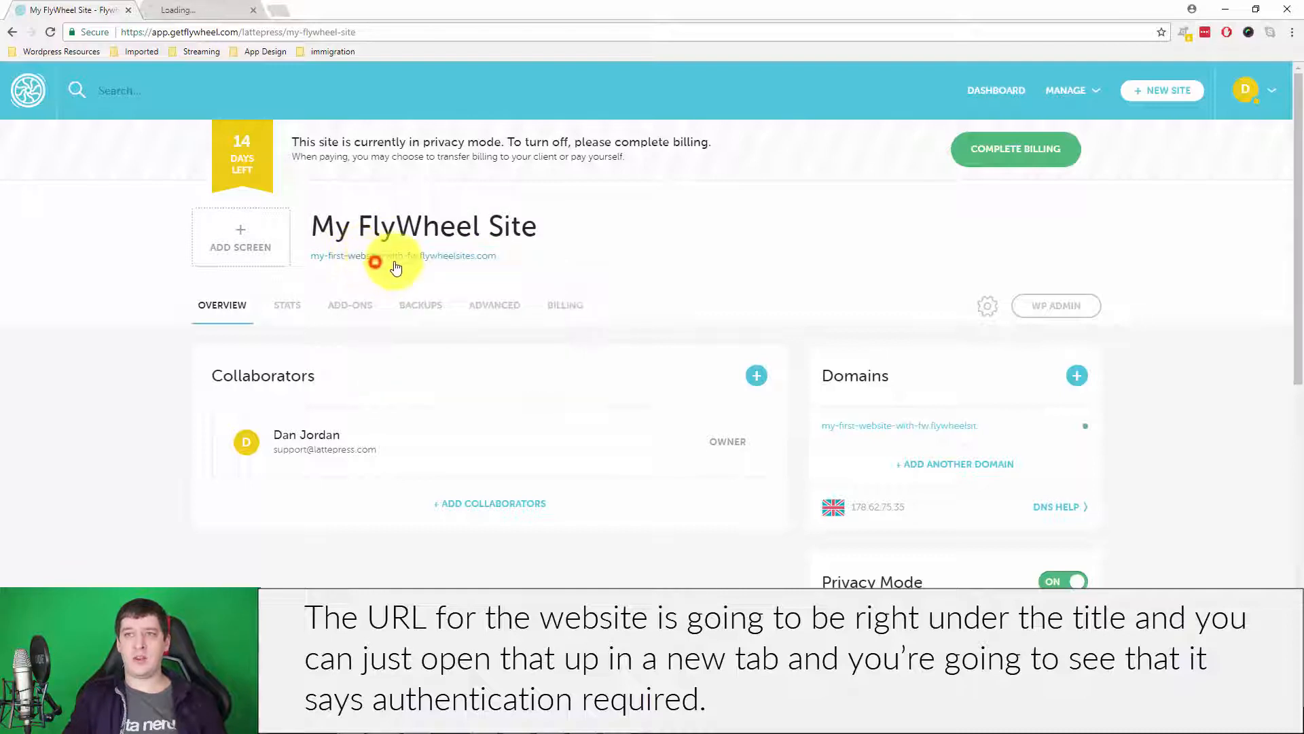
{"action": "left_click", "coordinate": [197, 8]}
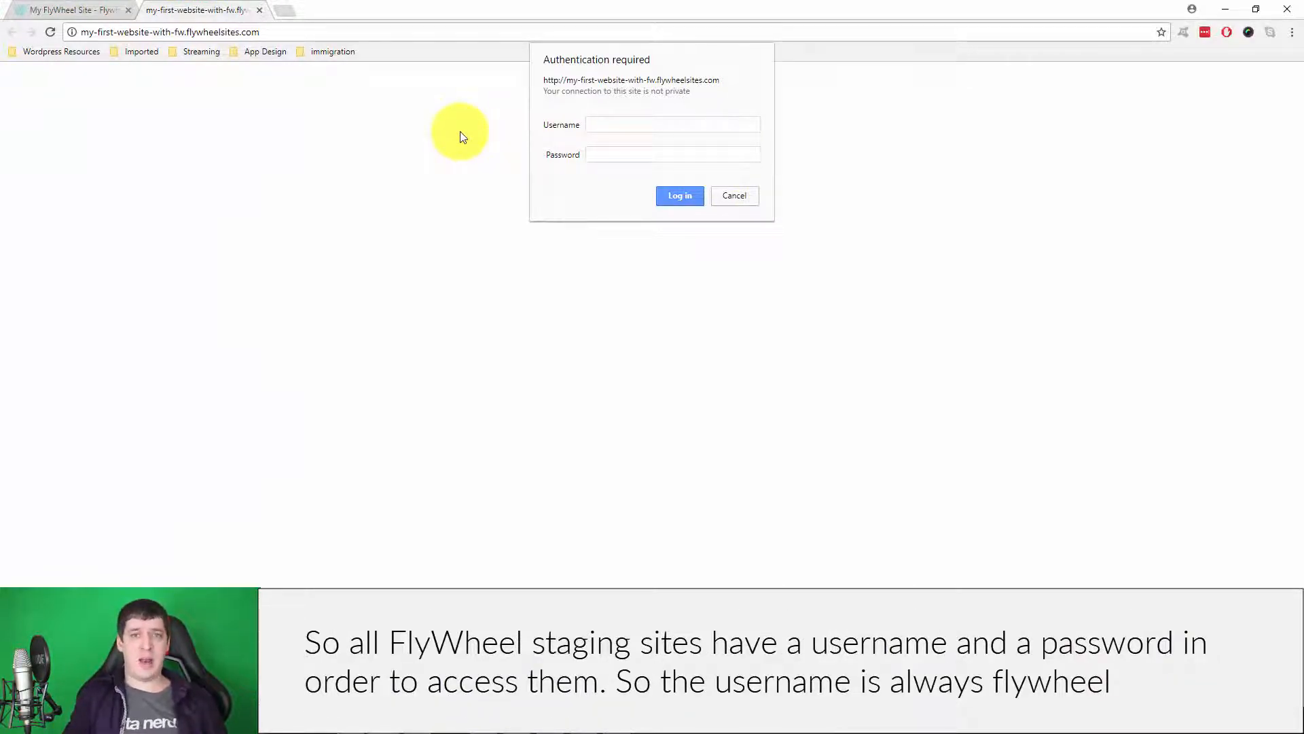
{"action": "left_click", "coordinate": [598, 122]}
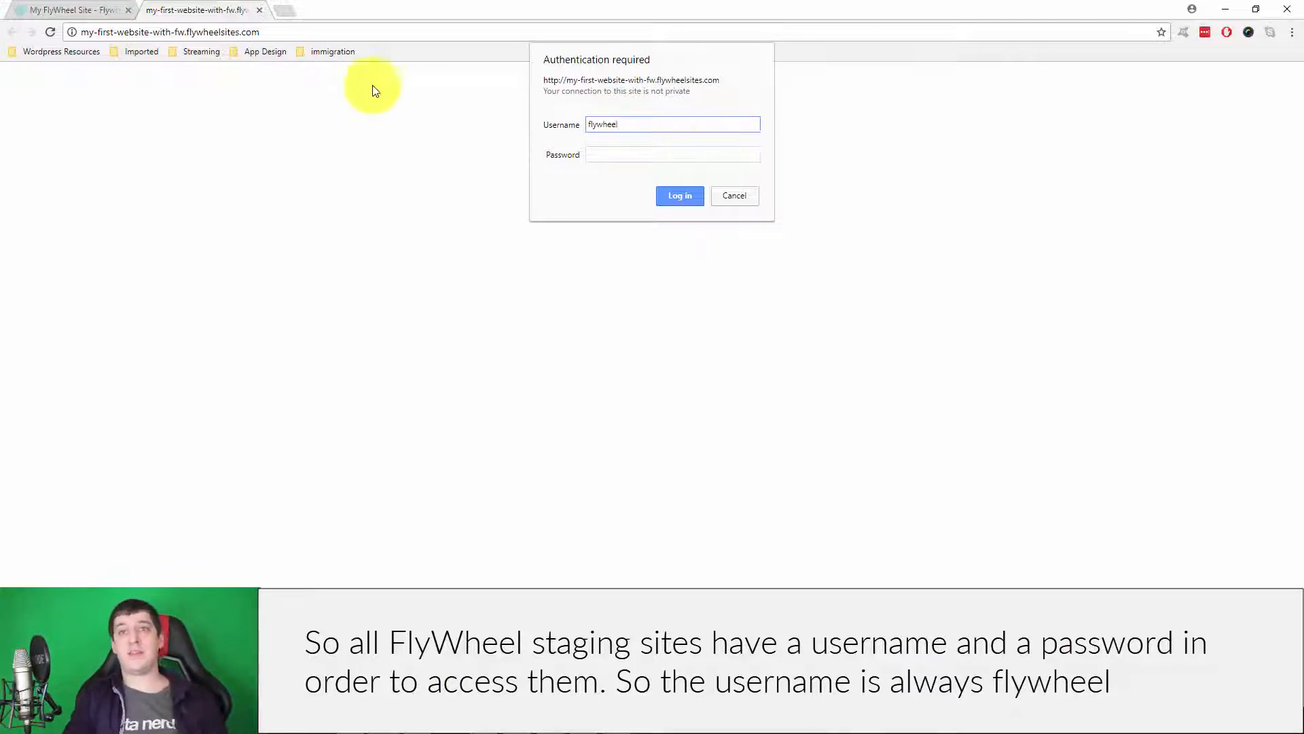
Copy the Privacy Mode password from the Flywheel site overview and log in to the staging site with it.
{"action": "left_click", "coordinate": [98, 6]}
{"action": "scroll", "coordinate": [882, 355], "scroll_direction": "down", "scroll_amount": 5}
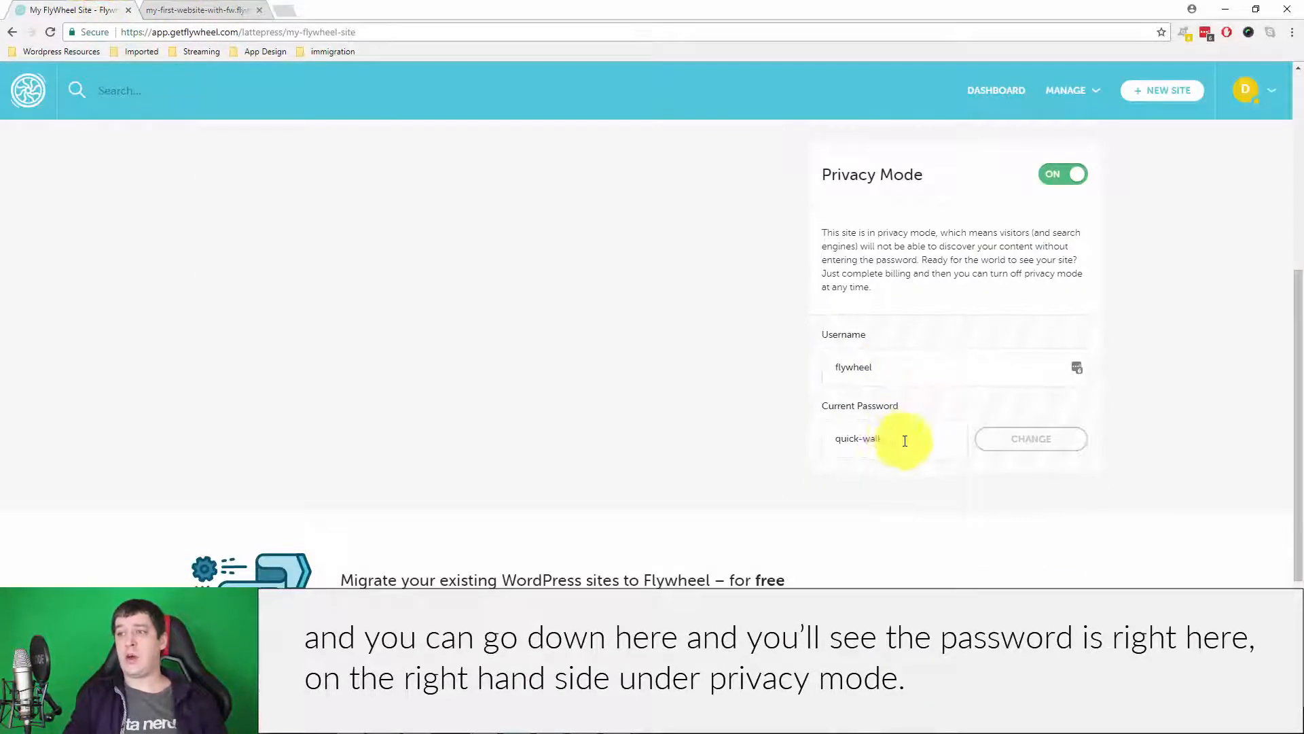
{"action": "left_click_drag", "start_coordinate": [910, 442], "coordinate": [815, 446]}
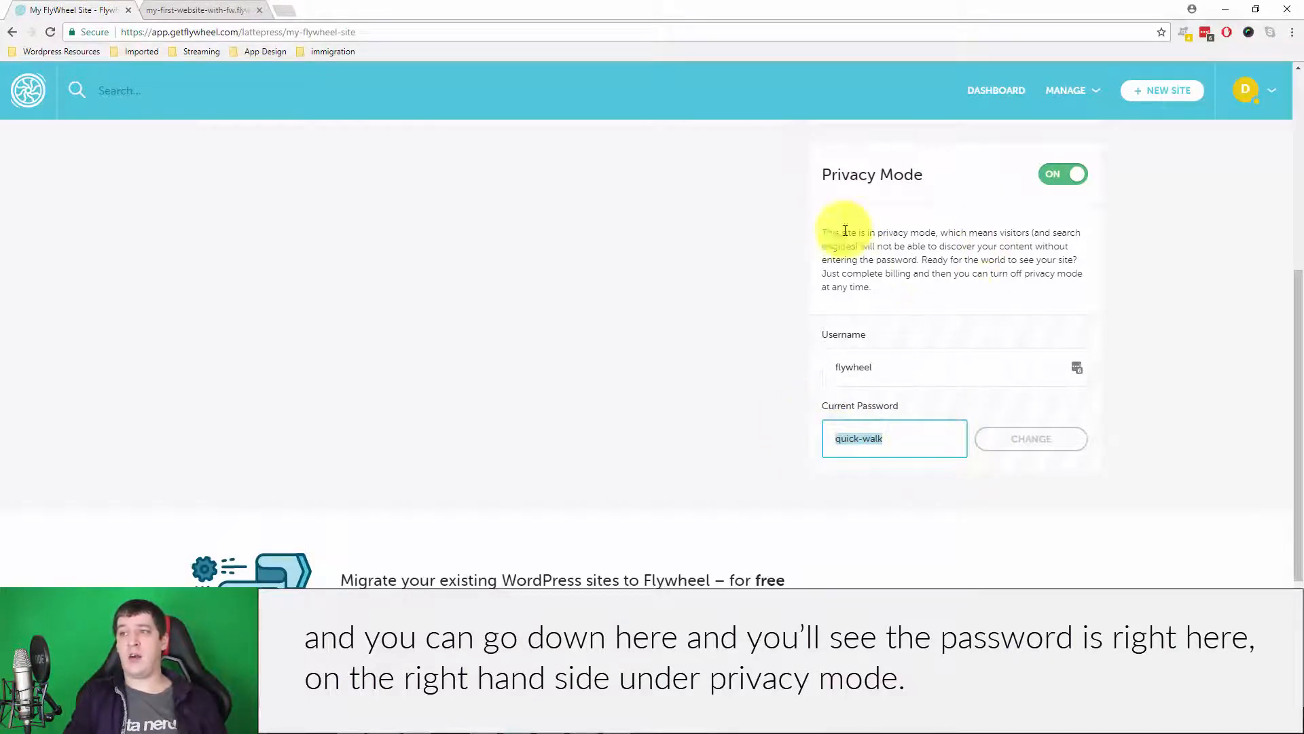
{"action": "left_click", "coordinate": [197, 9]}
{"action": "left_click", "coordinate": [650, 153]}
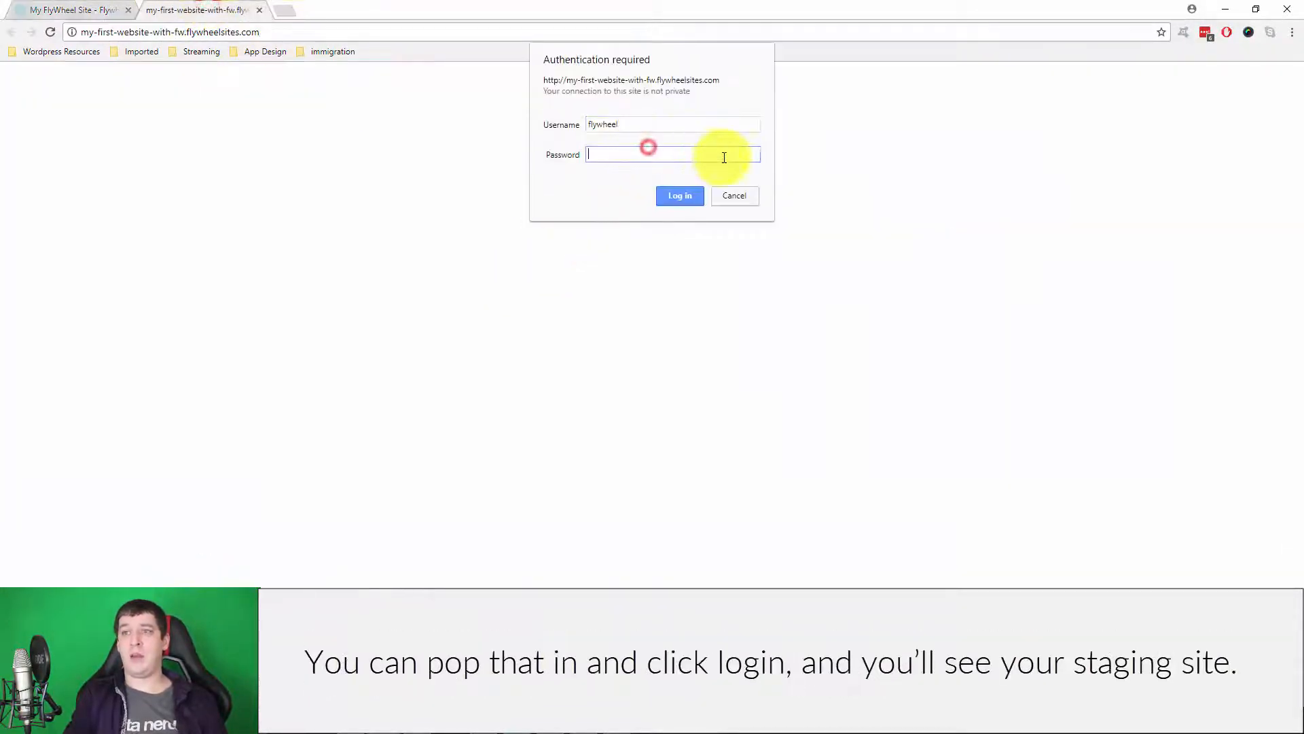
{"action": "key", "text": "ctrl+v"}
{"action": "left_click", "coordinate": [680, 196]}
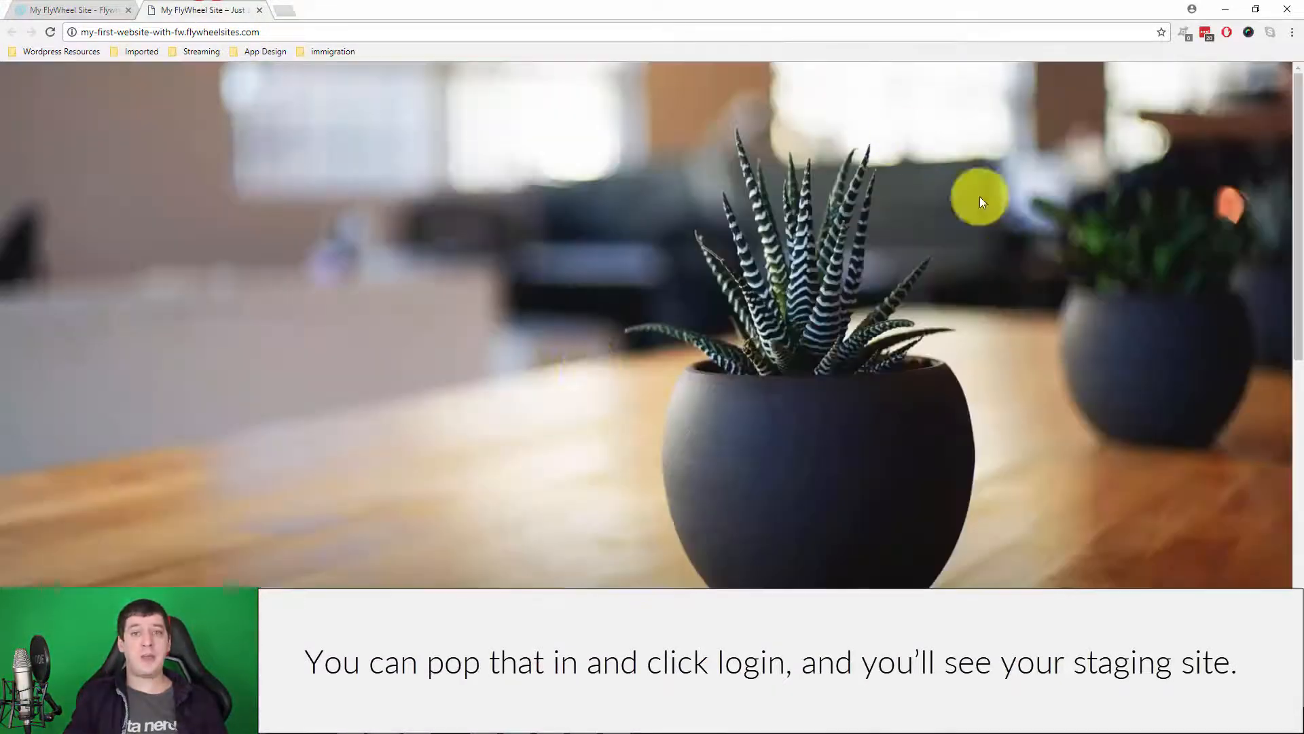
Return to the Flywheel site overview and examine its Privacy Mode settings and the IP address under Domains.
{"action": "left_click", "coordinate": [65, 9]}
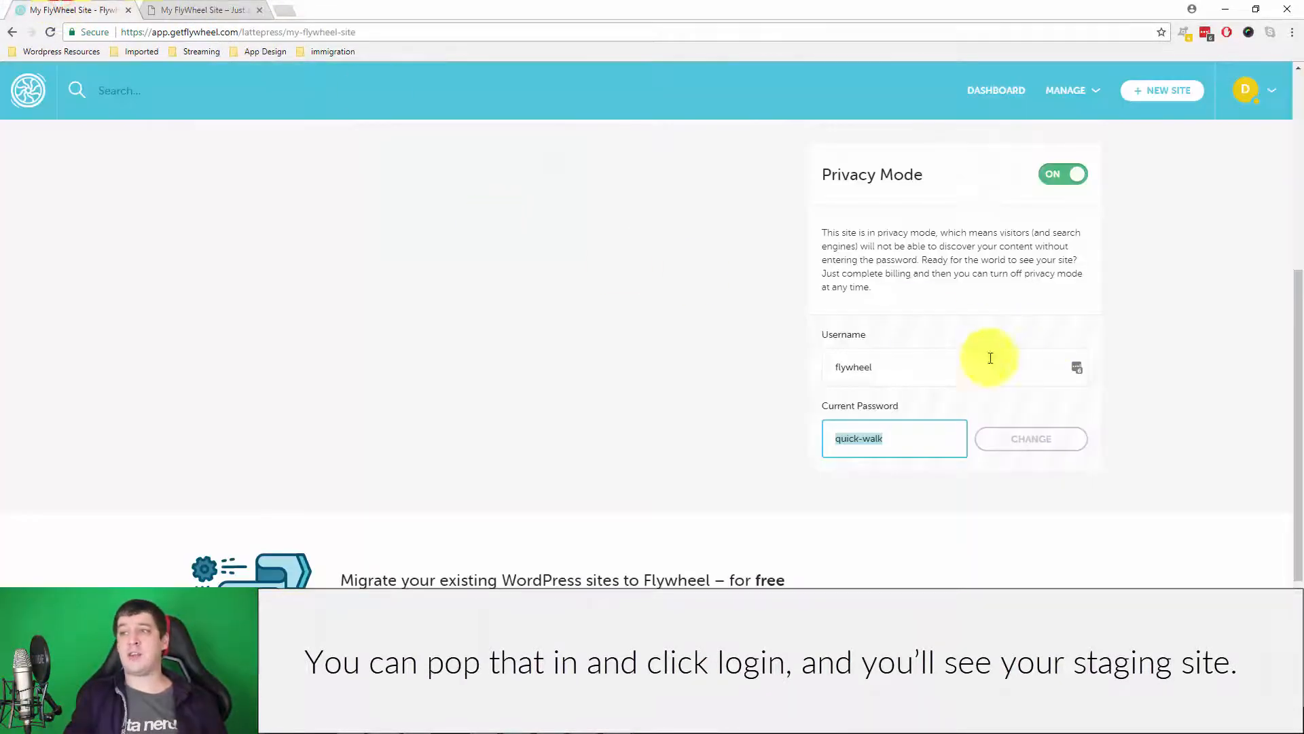
{"action": "left_click", "coordinate": [625, 344]}
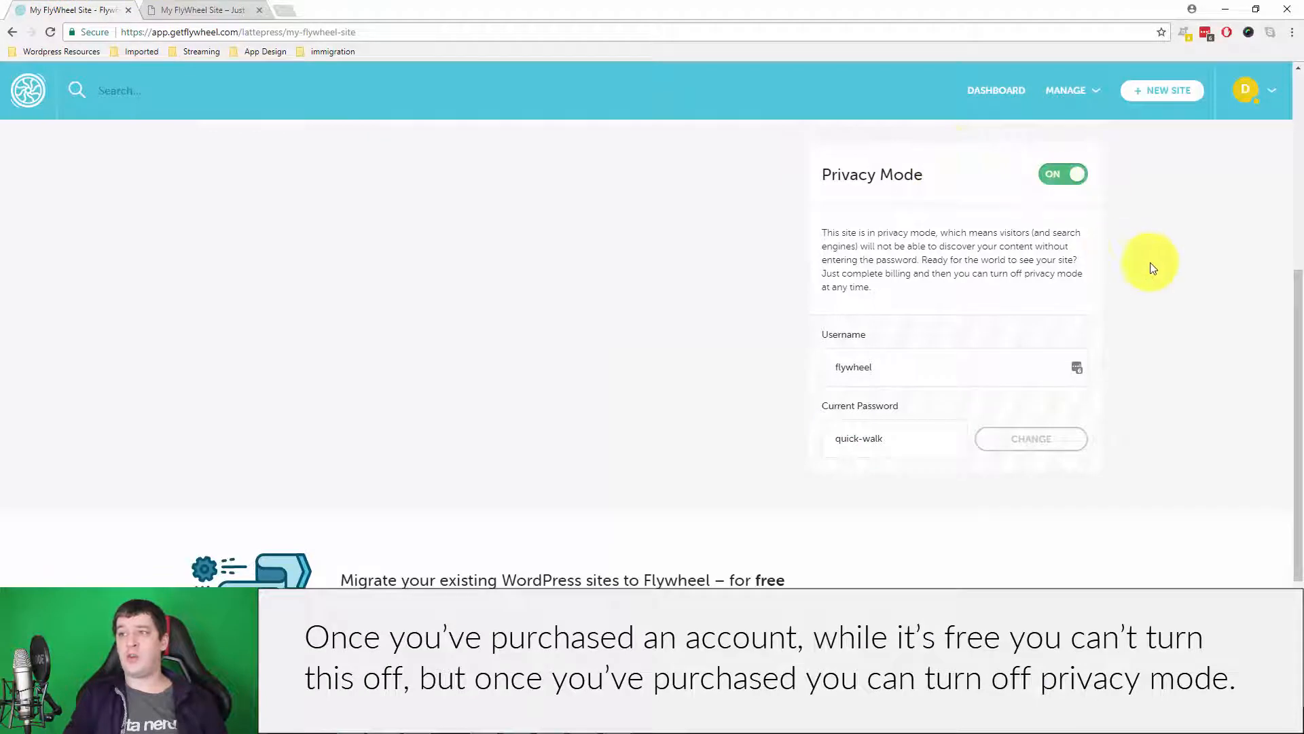
{"action": "scroll", "coordinate": [1154, 267], "scroll_direction": "up", "scroll_amount": 1}
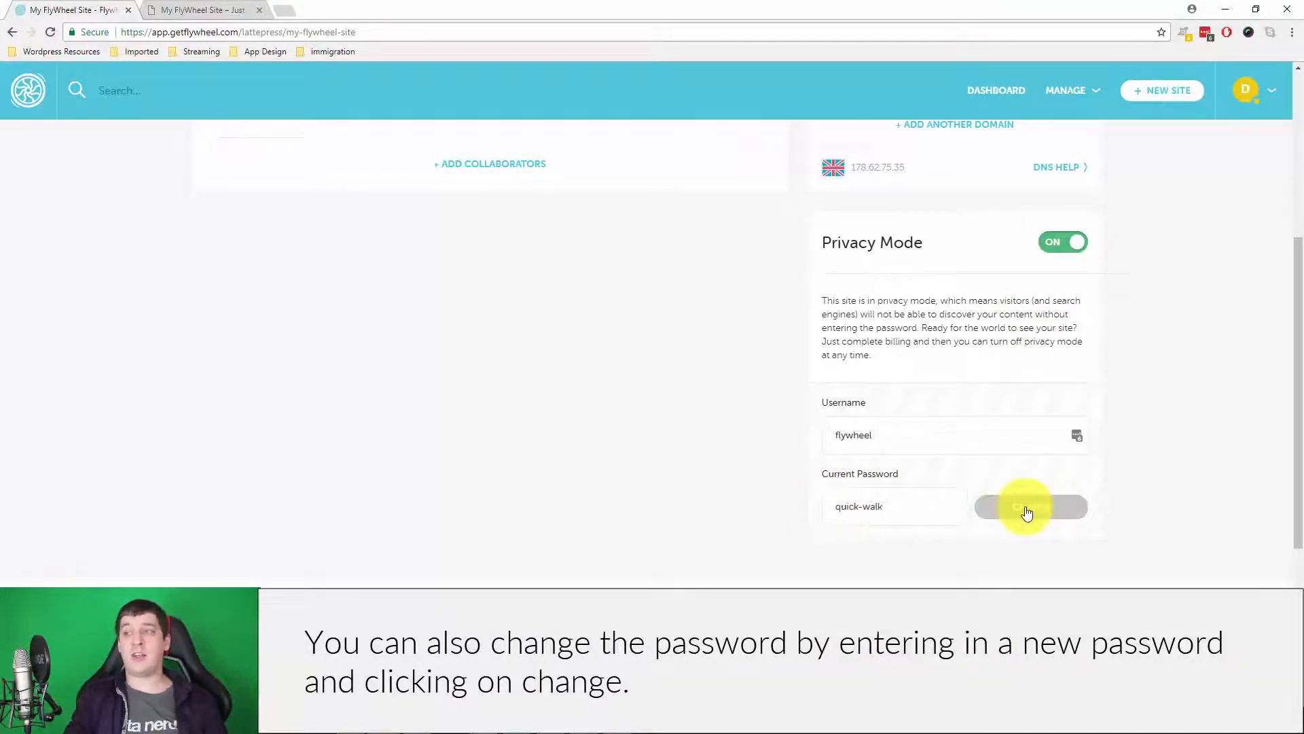
{"action": "scroll", "coordinate": [1203, 446], "scroll_direction": "up", "scroll_amount": 5}
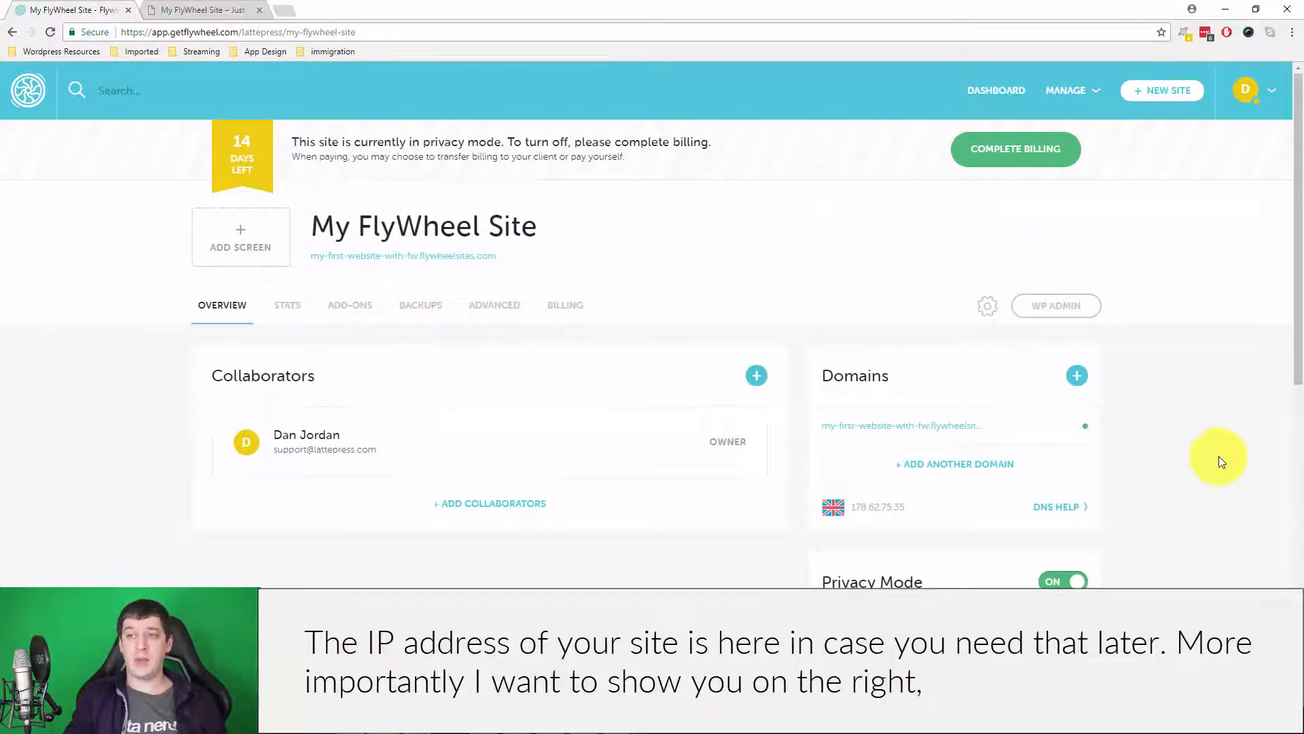
{"action": "mouse_move", "coordinate": [881, 511]}
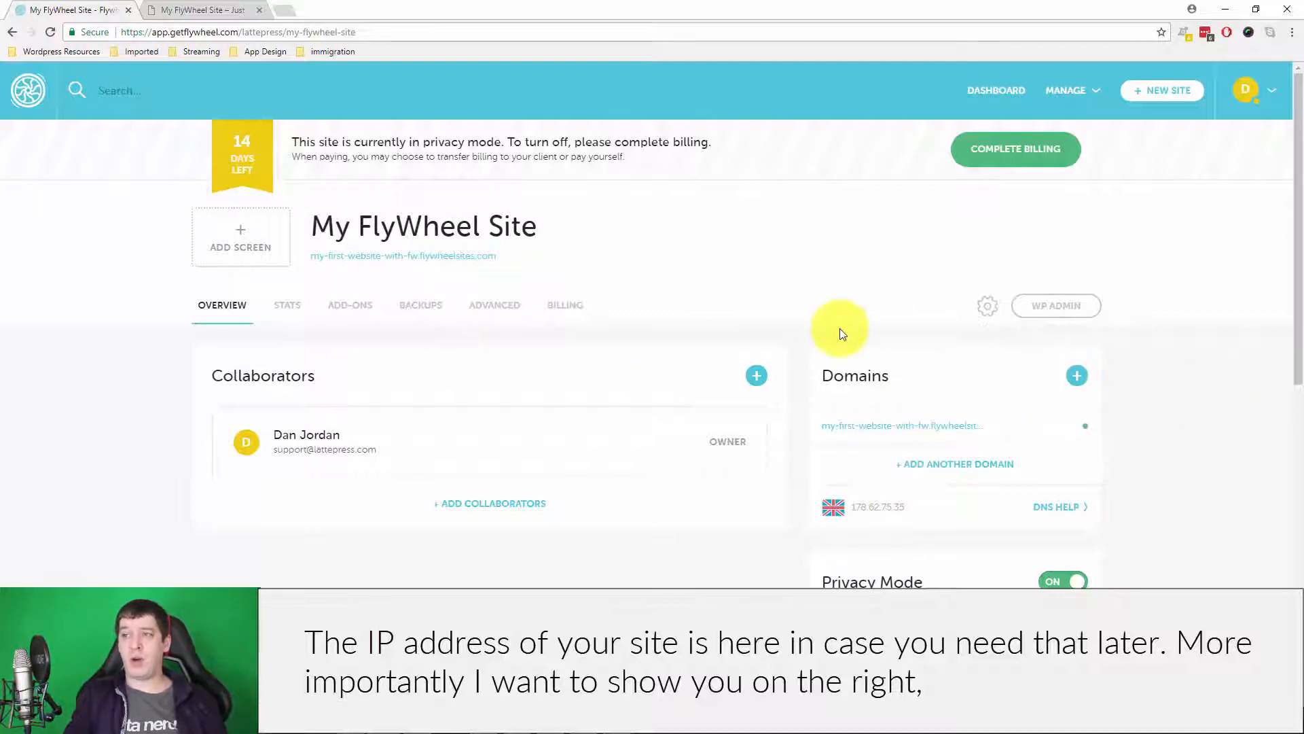
Examine the SSL, CDN and Multisite Network add-ons offered for the site, and open its Backups page.
{"action": "mouse_move", "coordinate": [956, 433]}
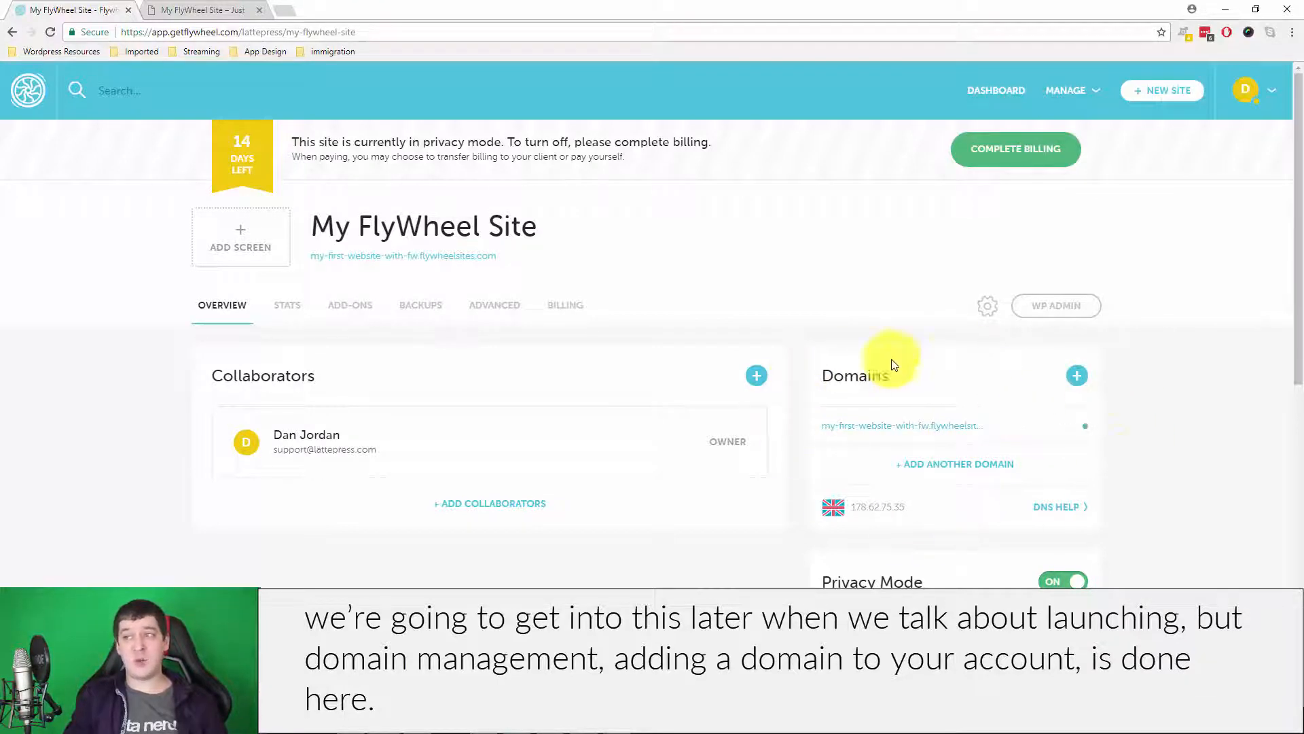
{"action": "mouse_move", "coordinate": [270, 310]}
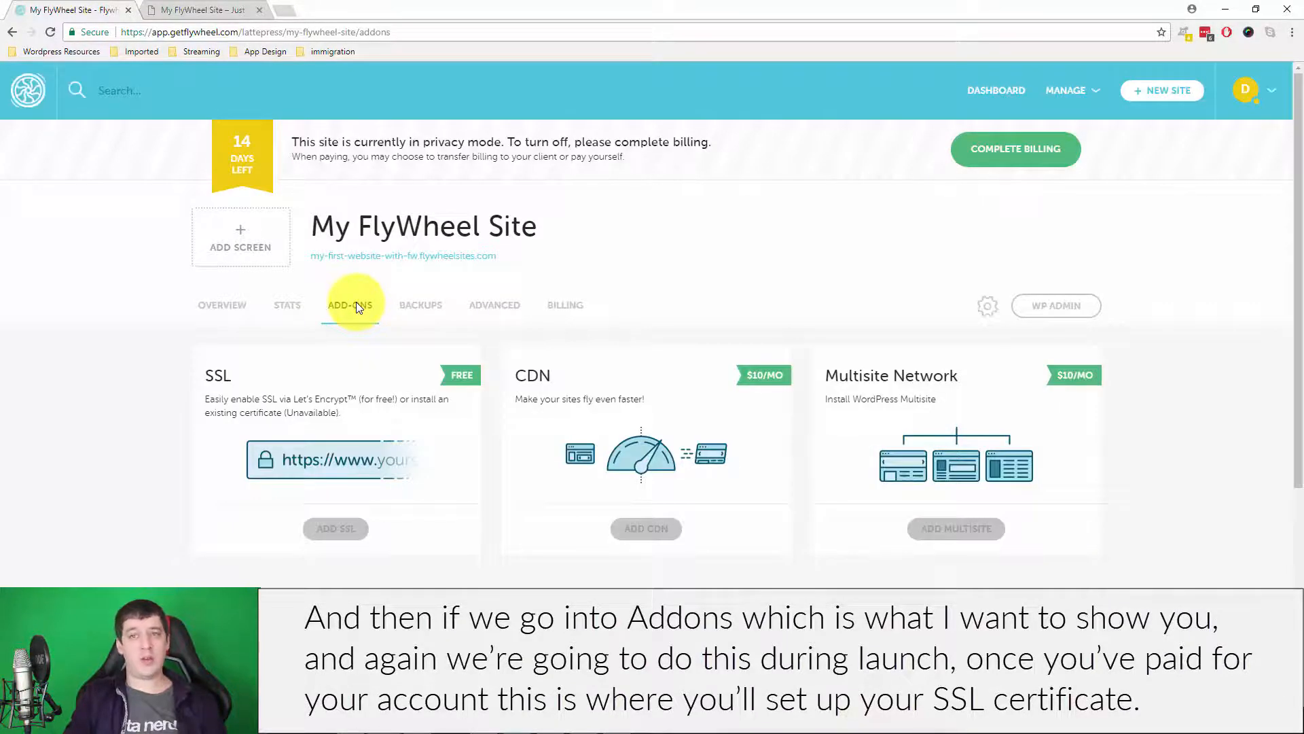
{"action": "scroll", "coordinate": [700, 408], "scroll_direction": "down", "scroll_amount": 1}
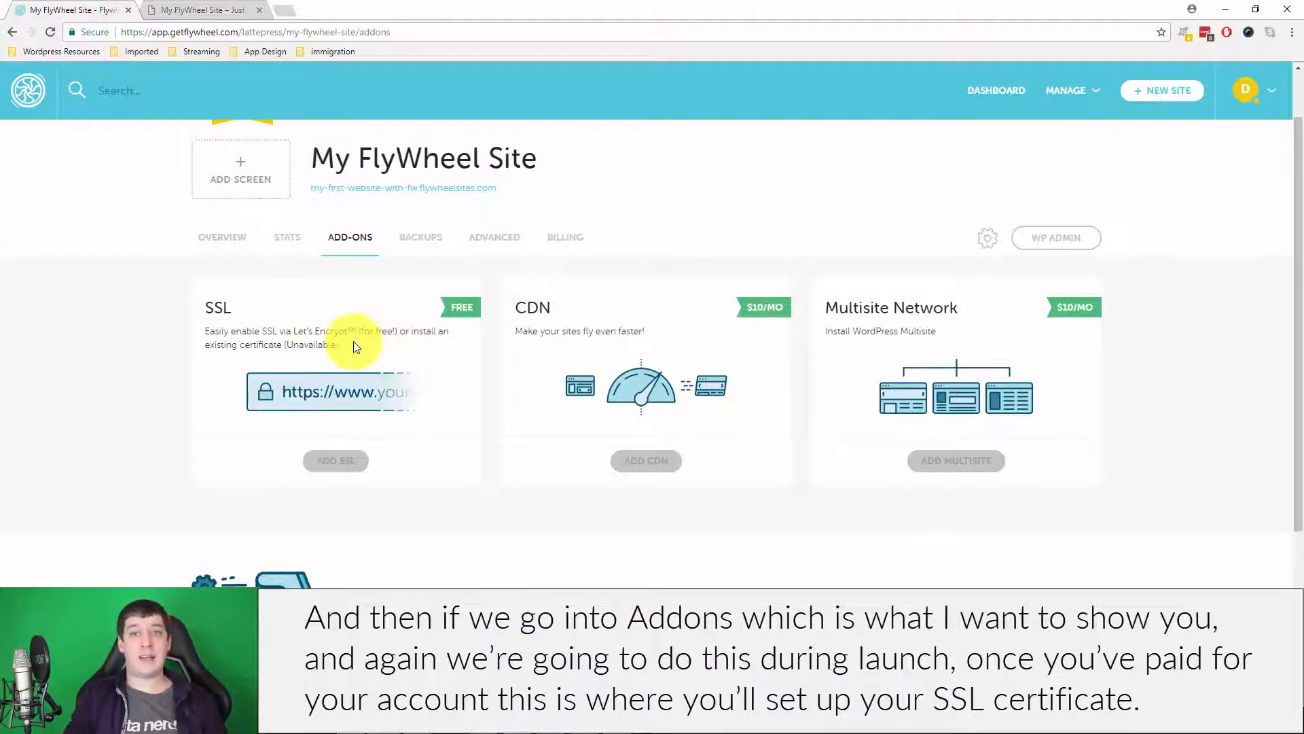
{"action": "left_click", "coordinate": [420, 237]}
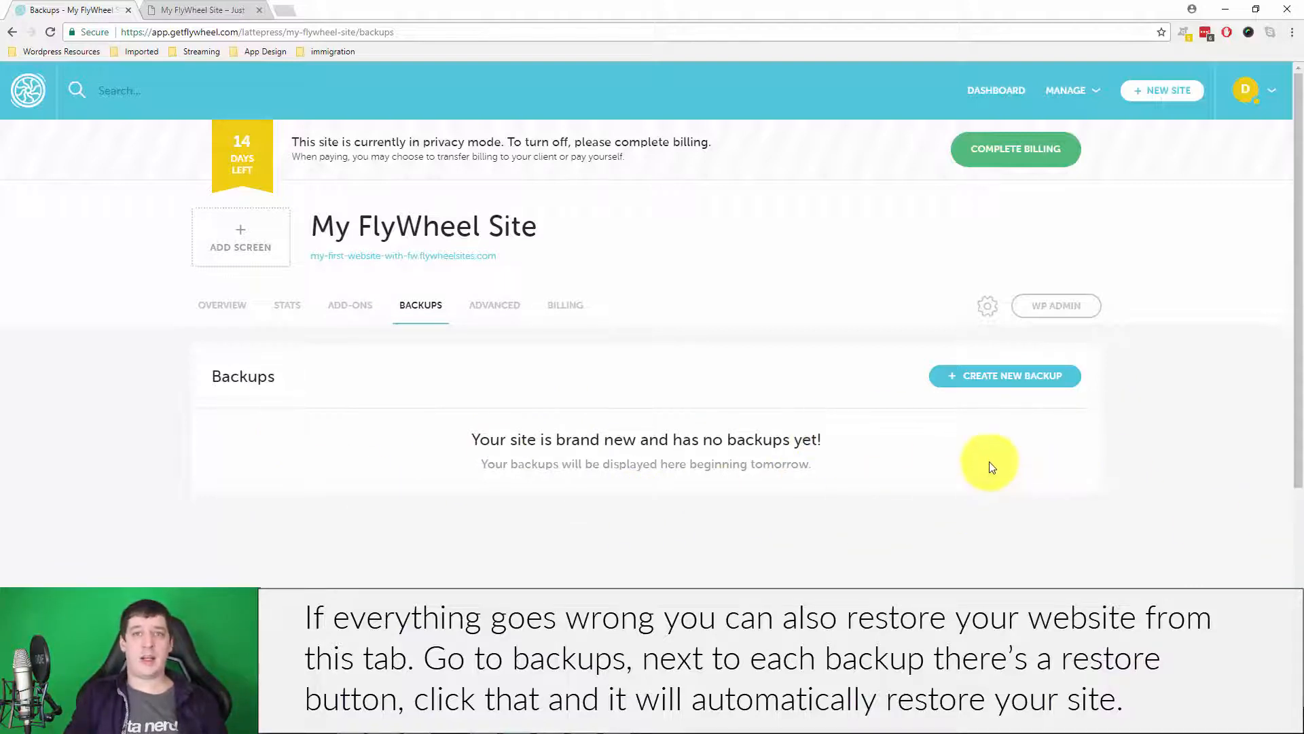
Examine the site's advanced options, including Flush cache, Development Mode, WP_DEBUG and Staging, and return to the site overview.
{"action": "left_click", "coordinate": [493, 306]}
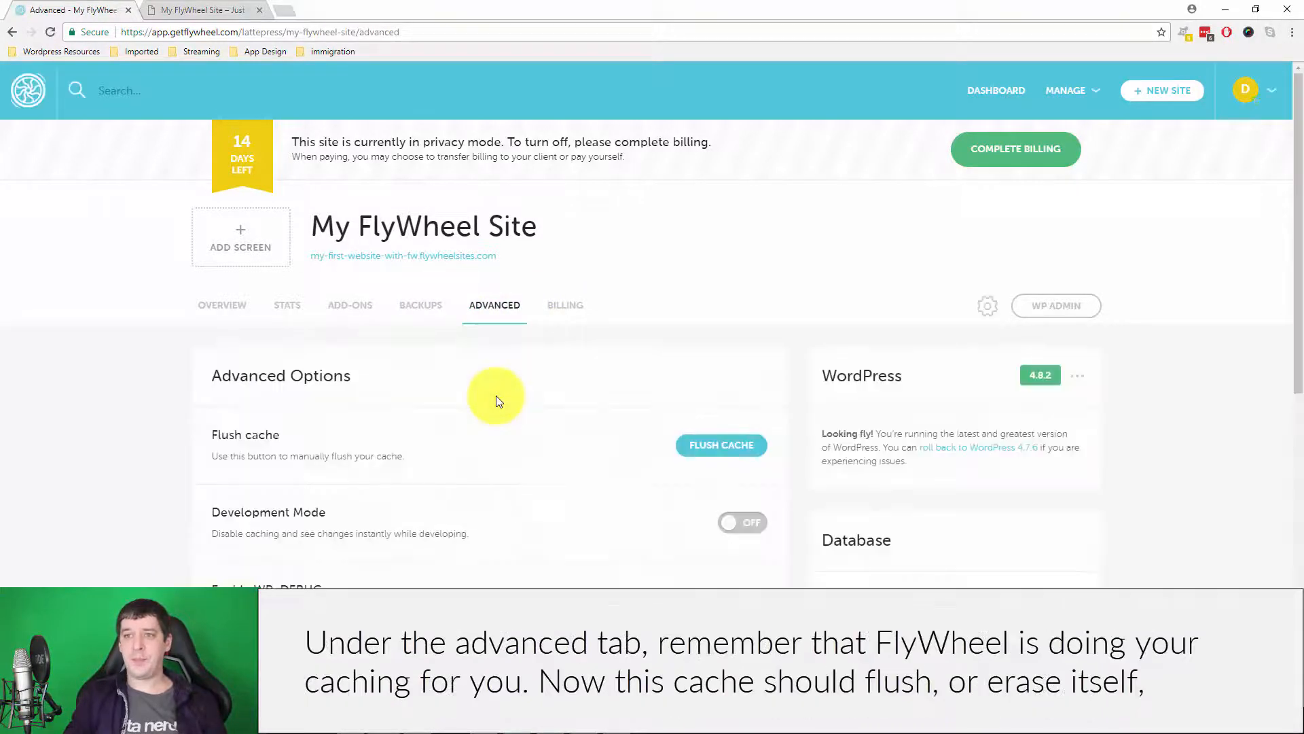
{"action": "scroll", "coordinate": [602, 353], "scroll_direction": "down", "scroll_amount": 3}
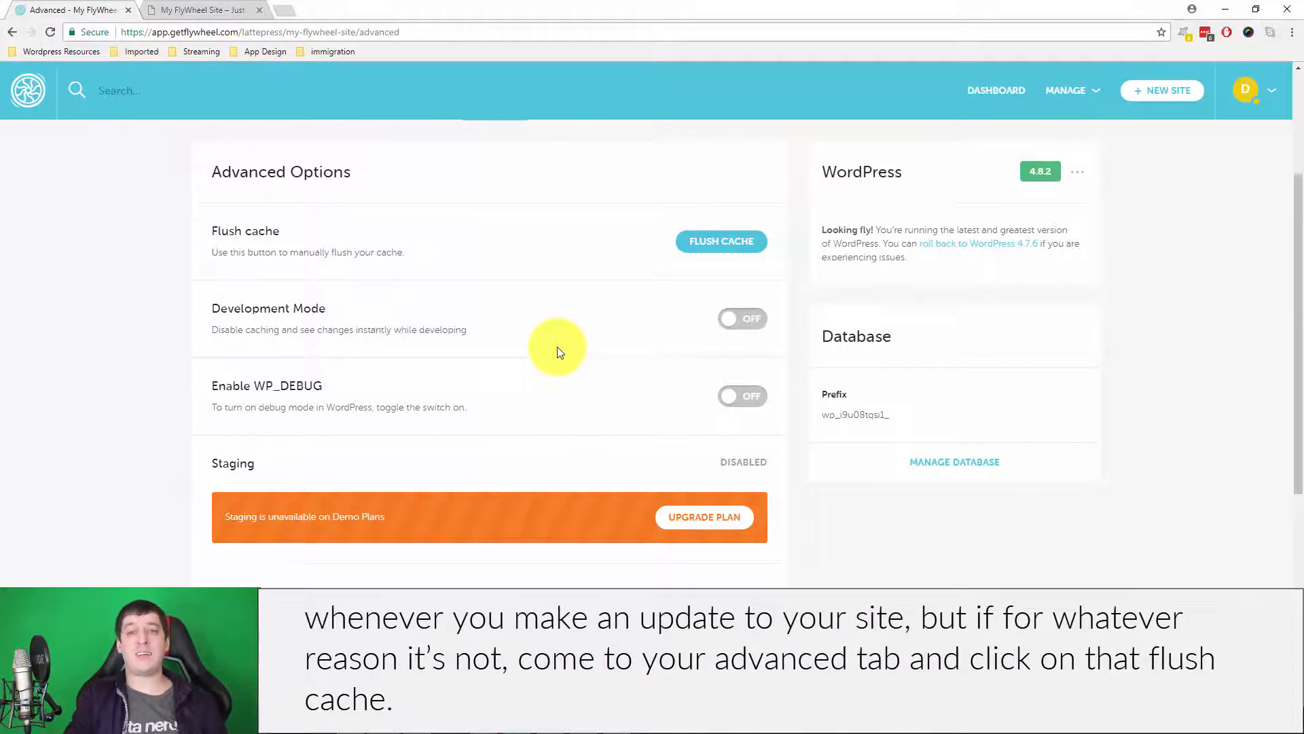
{"action": "scroll", "coordinate": [559, 239], "scroll_direction": "up", "scroll_amount": 3}
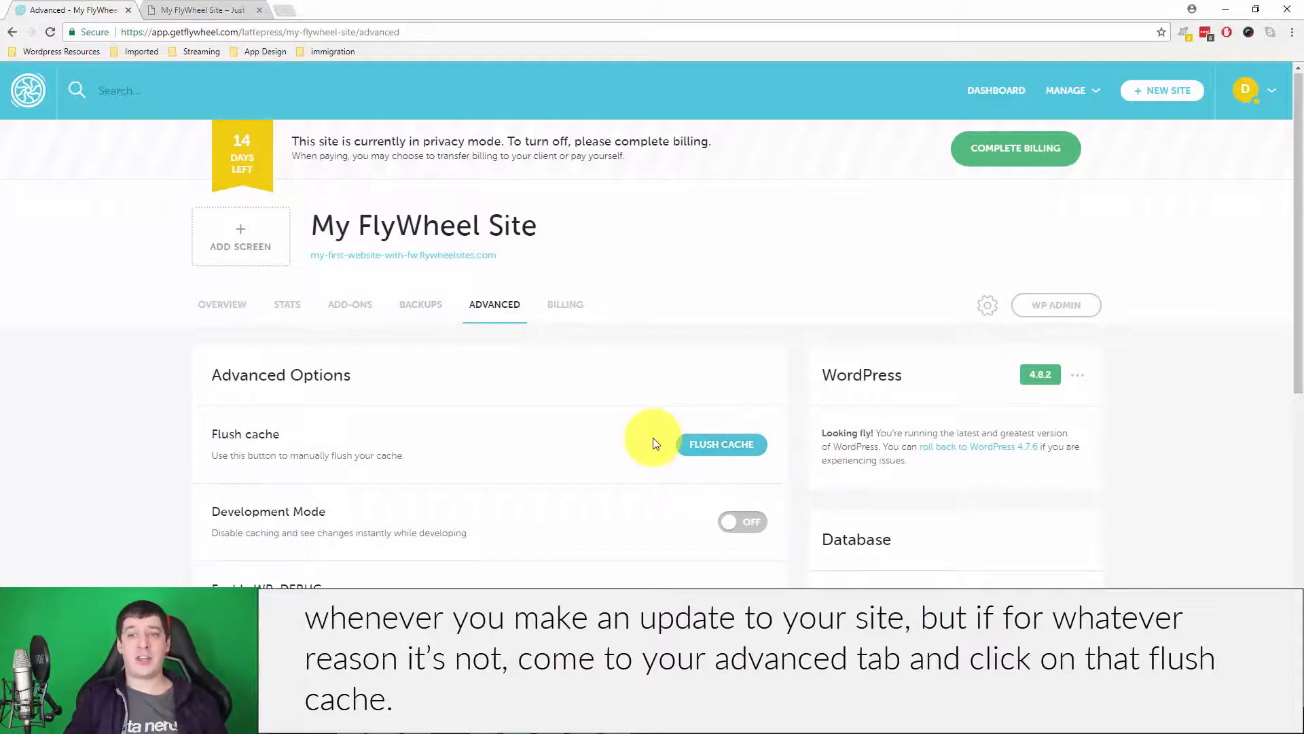
{"action": "scroll", "coordinate": [669, 442], "scroll_direction": "down", "scroll_amount": 3}
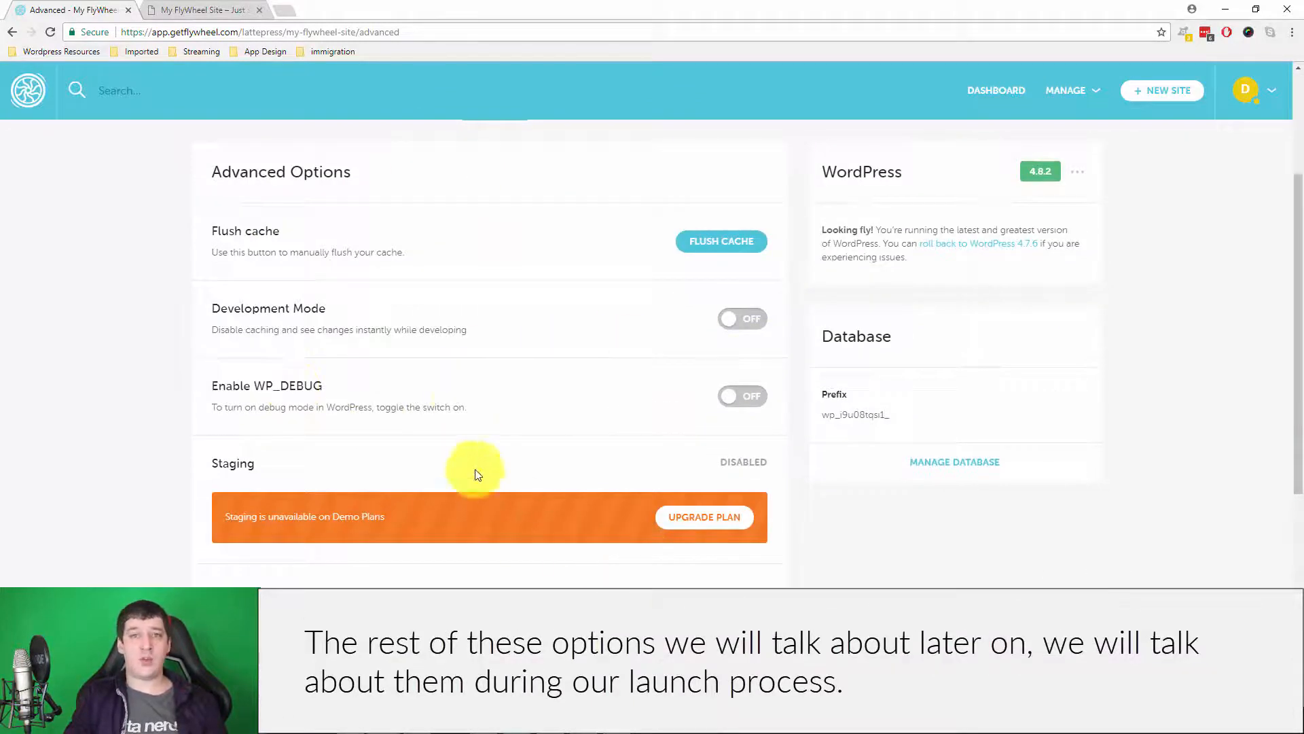
{"action": "scroll", "coordinate": [418, 433], "scroll_direction": "up", "scroll_amount": 2}
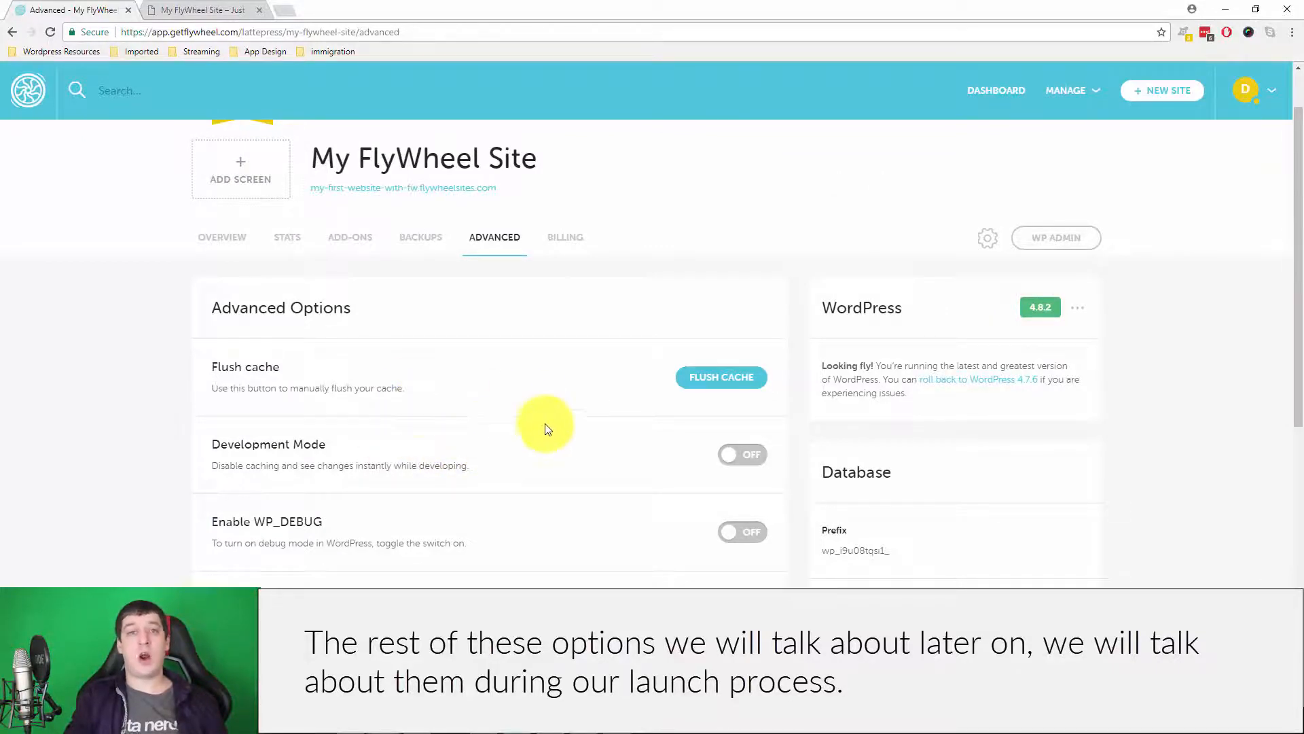
{"action": "scroll", "coordinate": [530, 421], "scroll_direction": "down", "scroll_amount": 2}
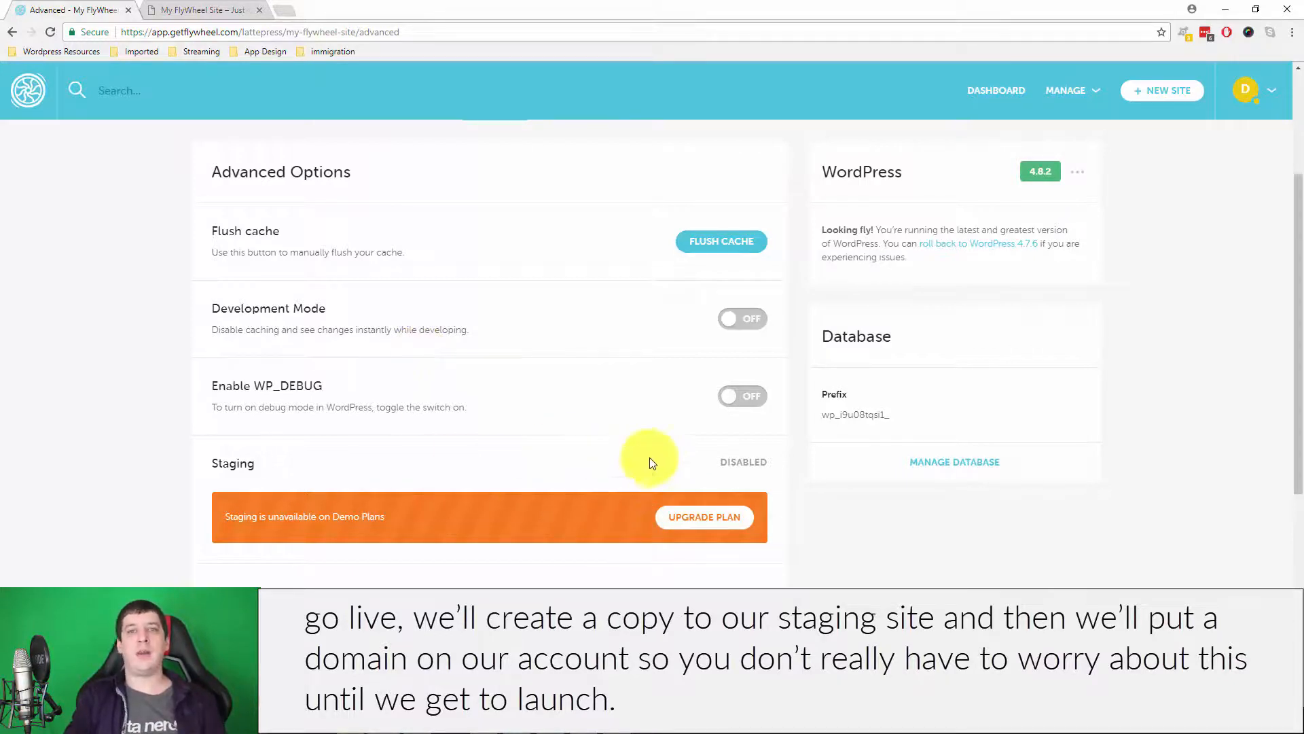
{"action": "scroll", "coordinate": [631, 506], "scroll_direction": "up", "scroll_amount": 3}
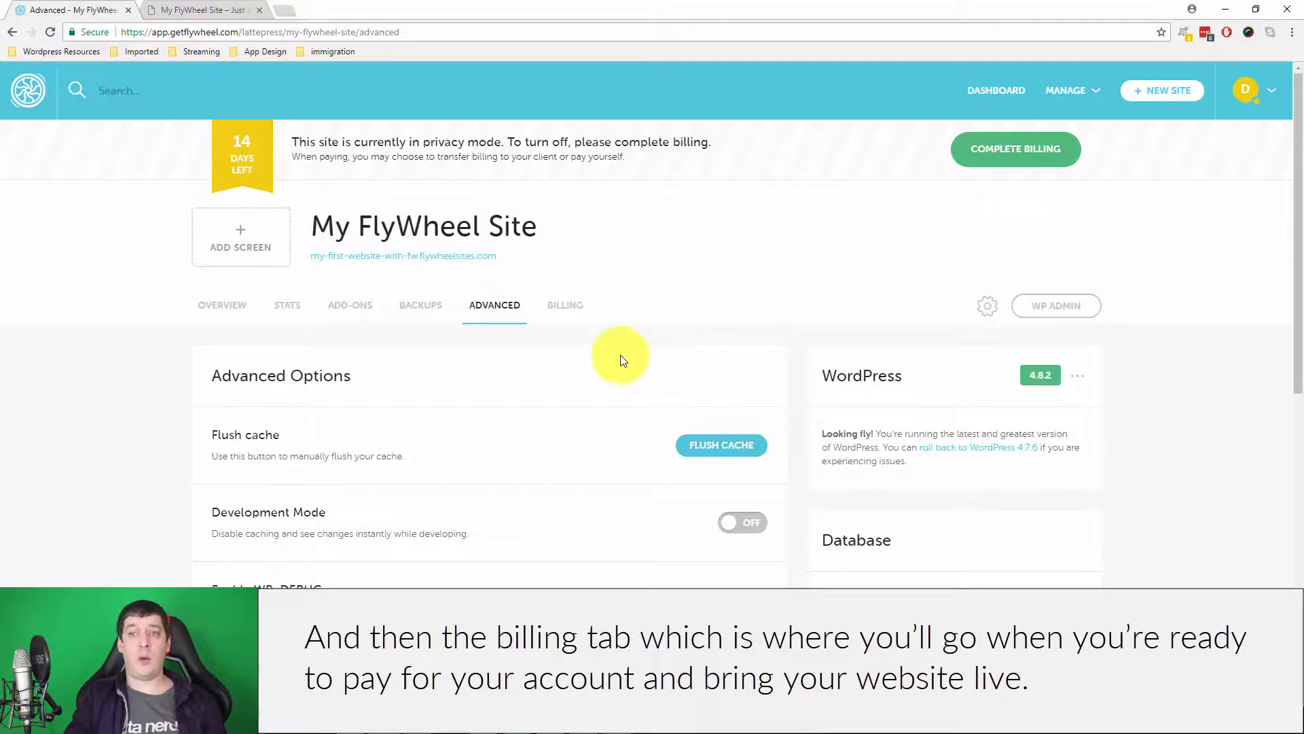
{"action": "left_click", "coordinate": [224, 305]}
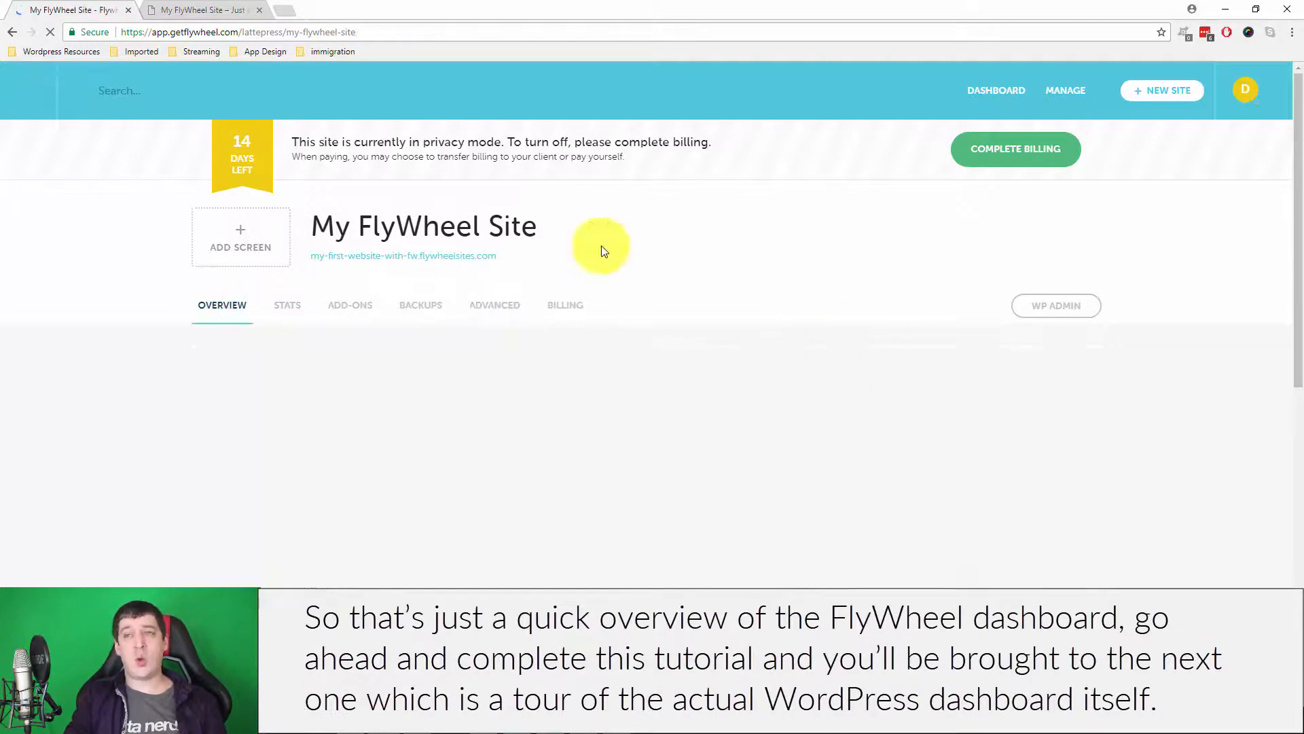